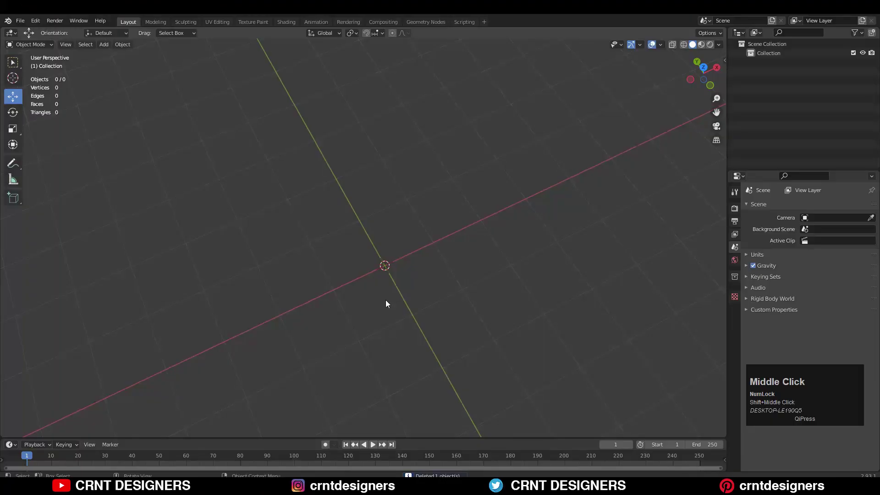
Add a mesh cylinder at the origin and scale it to 0.2 along Z, making a flat disc
key("shift+a")
mouse_move(391, 247)
left_click(412, 293)
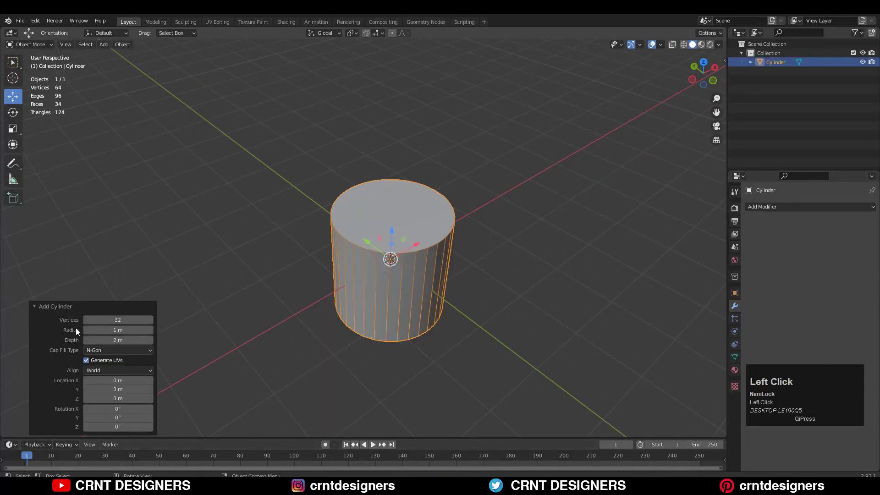
middle_click_drag(77, 331, 619, 217)
key("s")
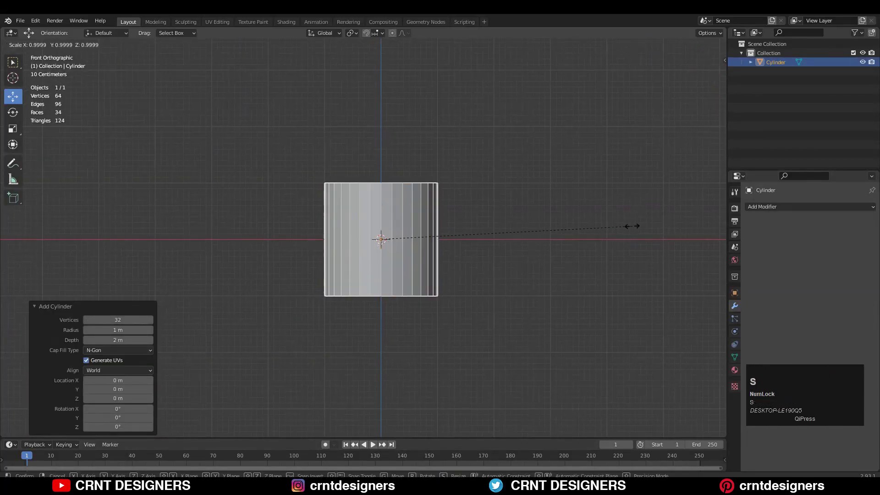
key("z")
left_click(434, 249)
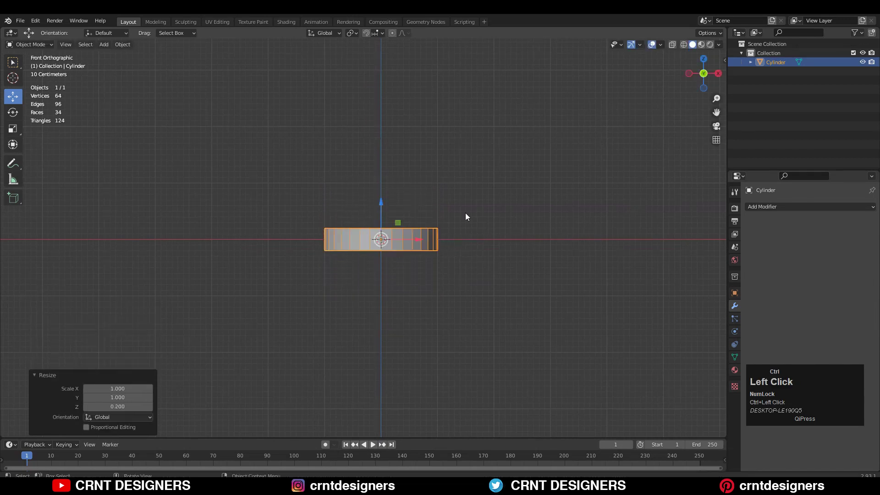
In Edit Mode, select the disc's upper and lower cap faces together and inset them by about 0.25 m
middle_click_drag(465, 215, 664, 80)
left_click(700, 67)
key("Tab")
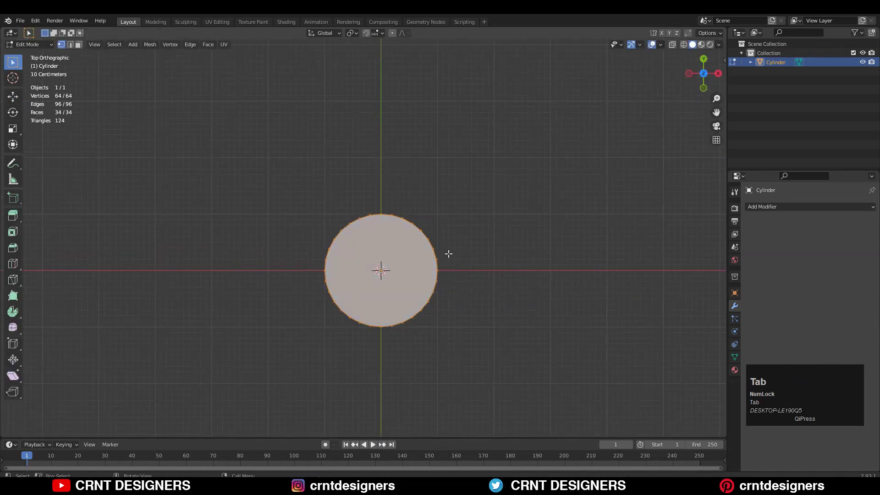
key("3")
left_click(672, 45)
left_click_drag(420, 245, 341, 291)
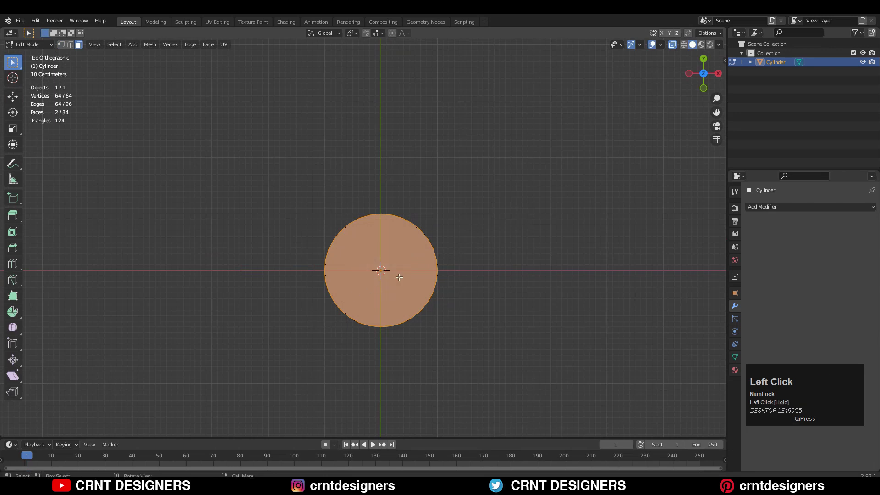
scroll(497, 257, "up", 2)
key("i")
key("shift+z")
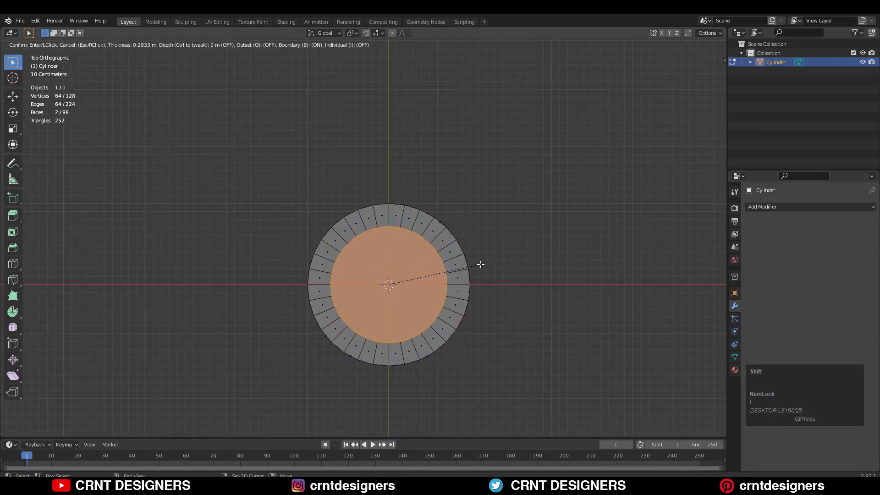
left_click(483, 264)
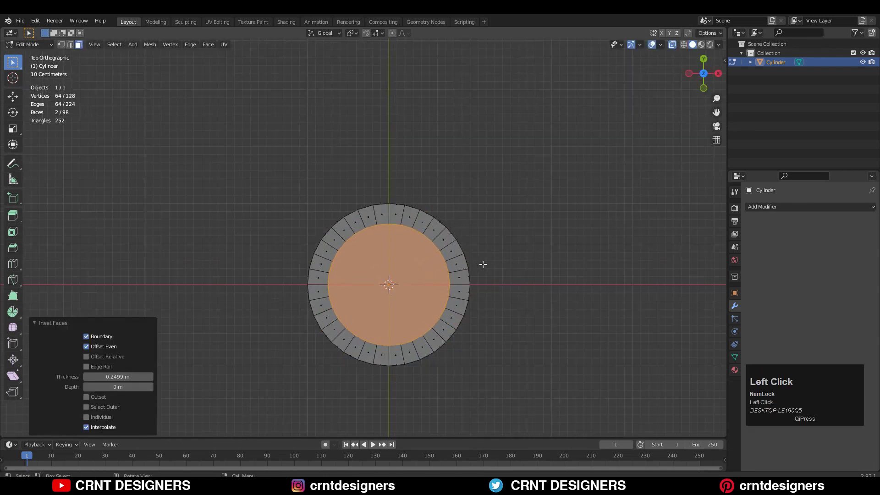
Enlarge the inset cap faces by about 1.065 in X and Y, leaving Z out of the scaling
left_click(672, 45)
mouse_move(504, 259)
middle_mouse_down("shift")
mouse_move(501, 221)
mouse_move(490, 263)
middle_mouse_up("shift")
key("s")
key("shift+z")
left_click(509, 222)
Bridge the two inset cap faces to open a hole through the disc
middle_click_drag(487, 294, 464, 251, "ctrl")
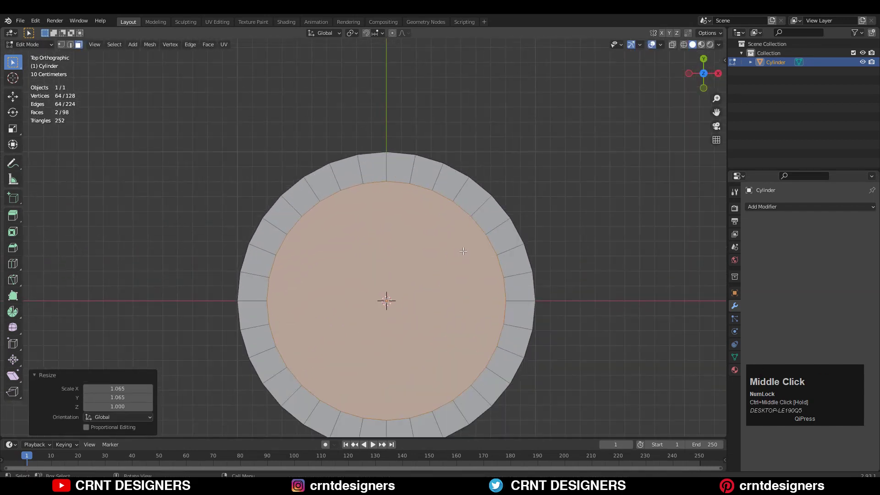
right_click(463, 252)
mouse_move(479, 252)
left_click(503, 306)
middle_click_drag(385, 149, 381, 207, "shift")
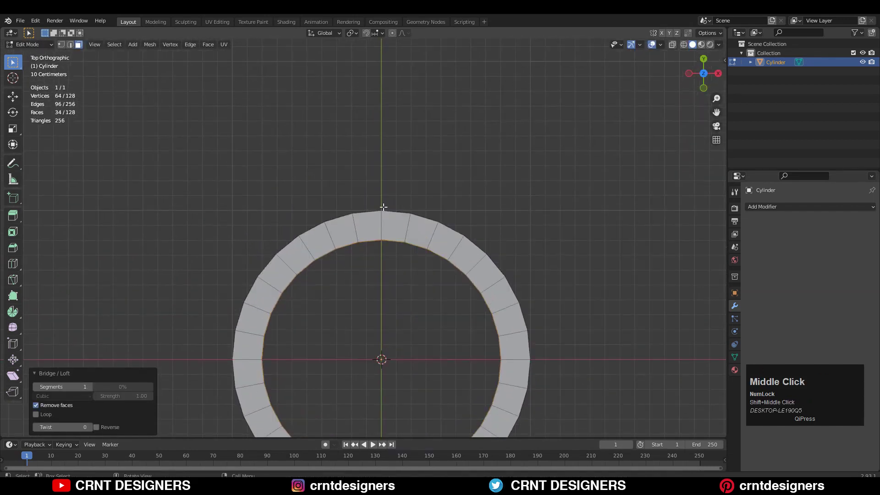
Return to Object Mode and add a second cylinder with 8 vertices at the origin
key("Tab")
key("shift+a")
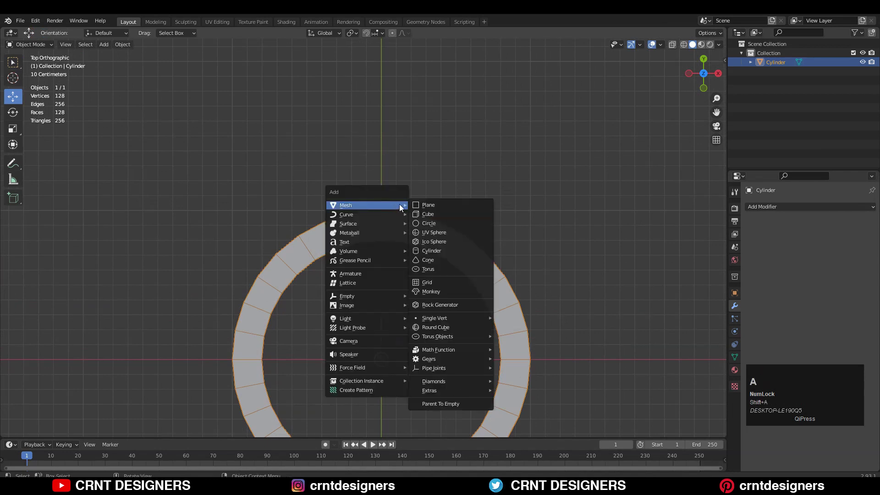
left_click(431, 253)
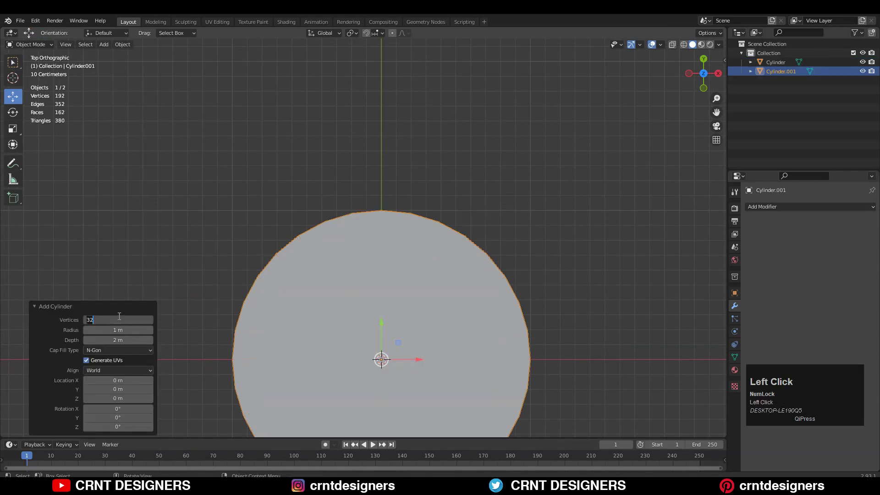
type("8")
left_click(77, 332)
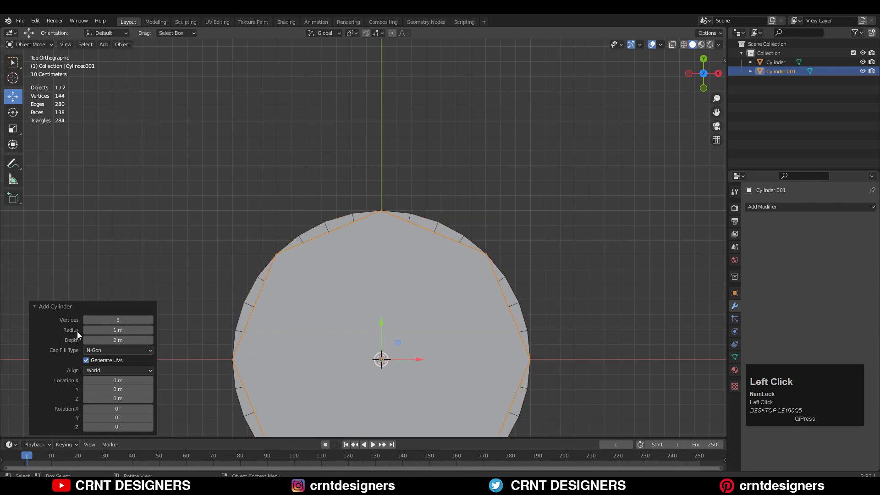
Move the octagonal cylinder 1.2 m along Y and scale it down to overlap only the ring's outer rim
middle_click_drag(396, 255, 390, 319, "ctrl")
left_click_drag(374, 289, 375, 177)
key("s")
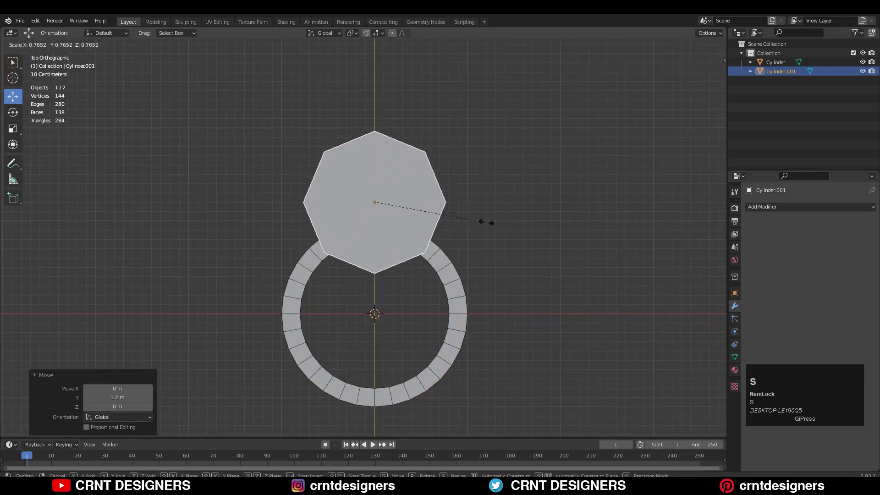
key("ctrl")
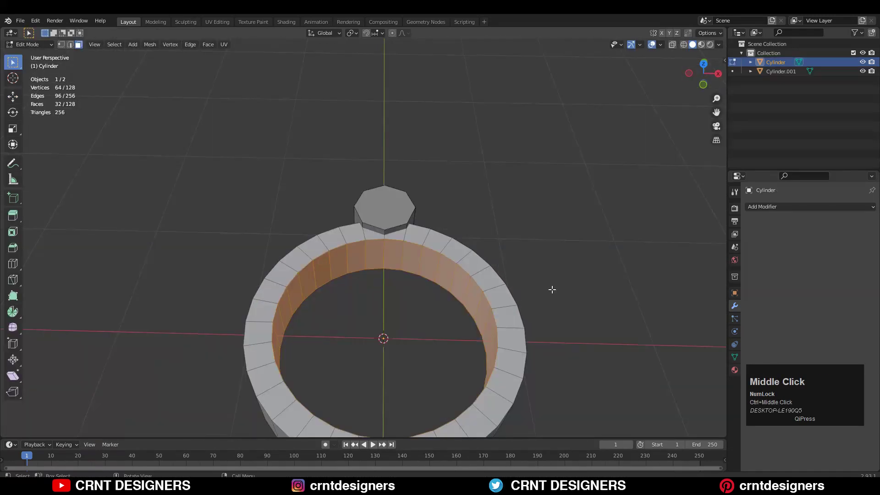
Scale the ring's inner wall faces to about 0.885 in X and Y to thicken the ring, then leave Edit Mode
key("s")
key("shift+z")
left_click(519, 293)
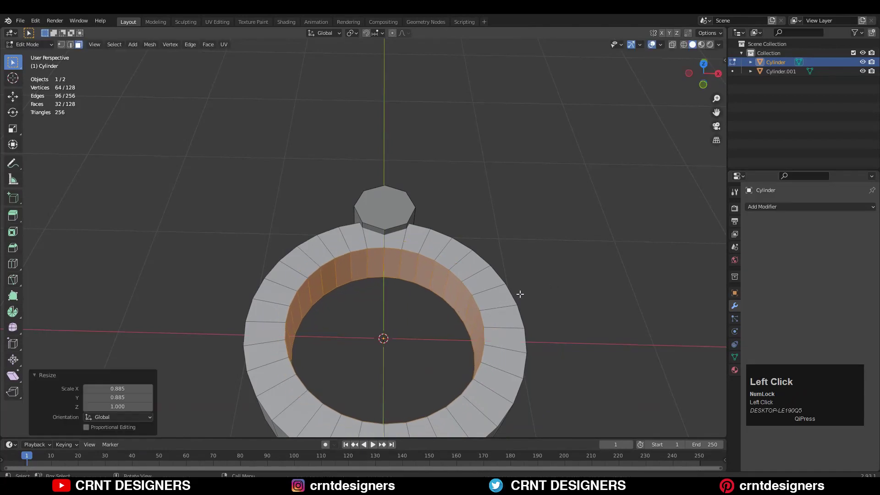
left_click(704, 64)
key("Tab")
Select the octagonal cylinder and set the transform pivot point to the 3D Cursor
left_click(394, 220)
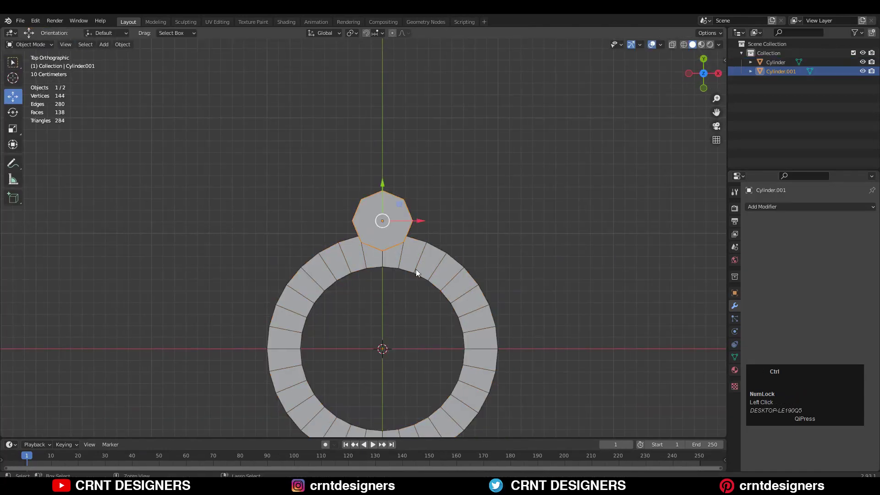
middle_click_drag(416, 269, 408, 238, "ctrl")
left_click(436, 270)
left_click(425, 239)
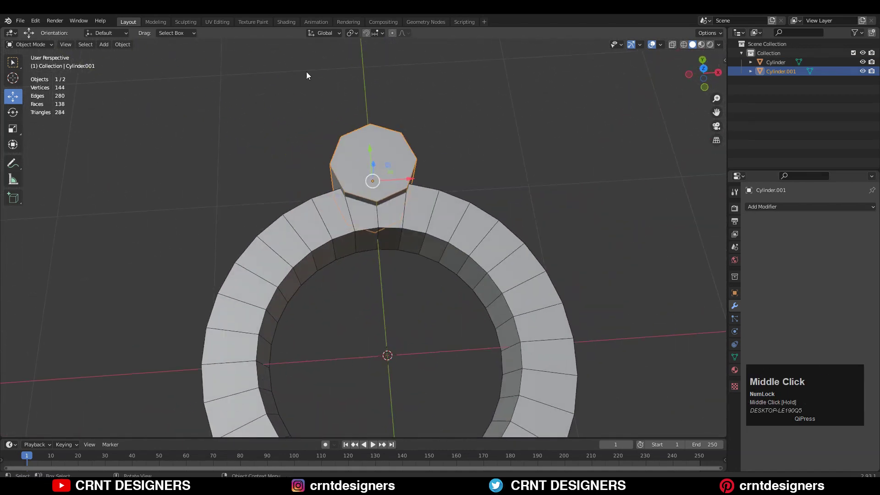
left_click(355, 34)
left_click(360, 64)
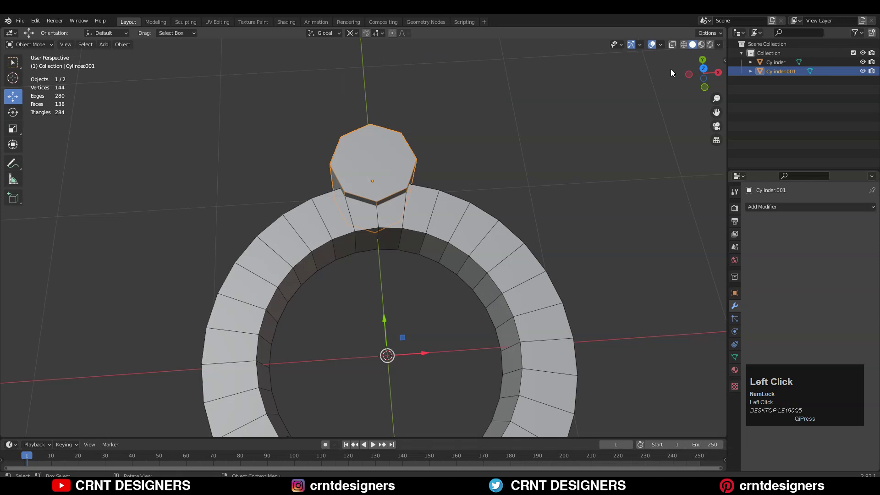
Duplicate the octagonal cylinder in place and rotate the copy -90° about Z around the ring's centre
left_click(706, 69)
middle_click_drag(567, 224, 551, 161, "shift")
key("shift+d")
right_click(550, 160)
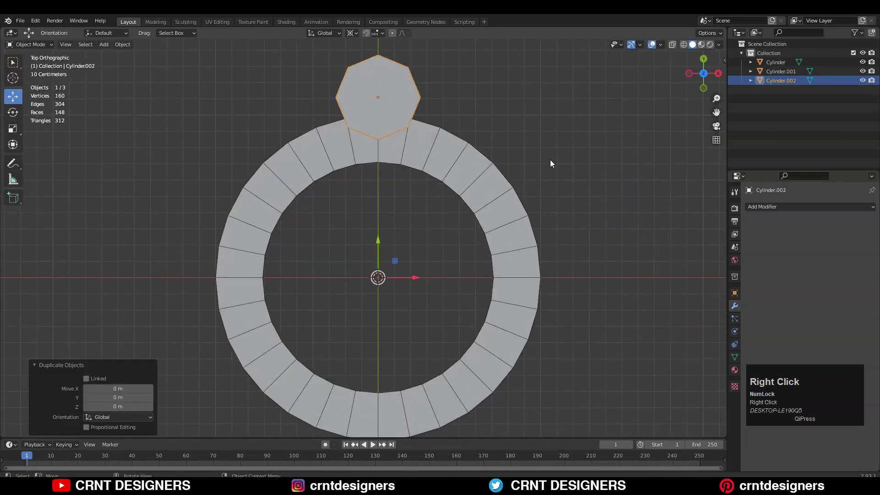
key("r")
left_click(335, 168, "ctrl")
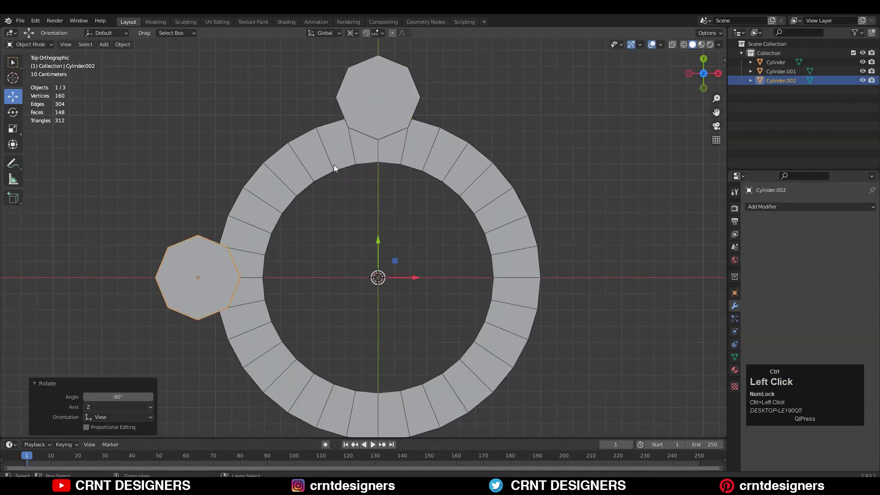
Duplicate the rotated octagonal cylinder and rotate this copy 45° so it sits midway between the other two
key("shift+d")
right_click(350, 182)
key("r")
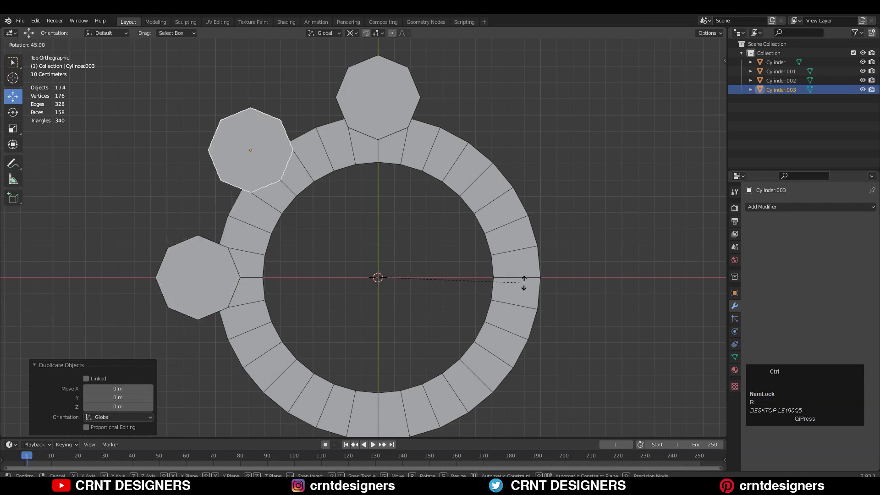
left_click(524, 283)
Select all three octagonal cylinders and join them into one object
middle_click_drag(491, 215, 436, 138)
left_click(435, 138, "shift")
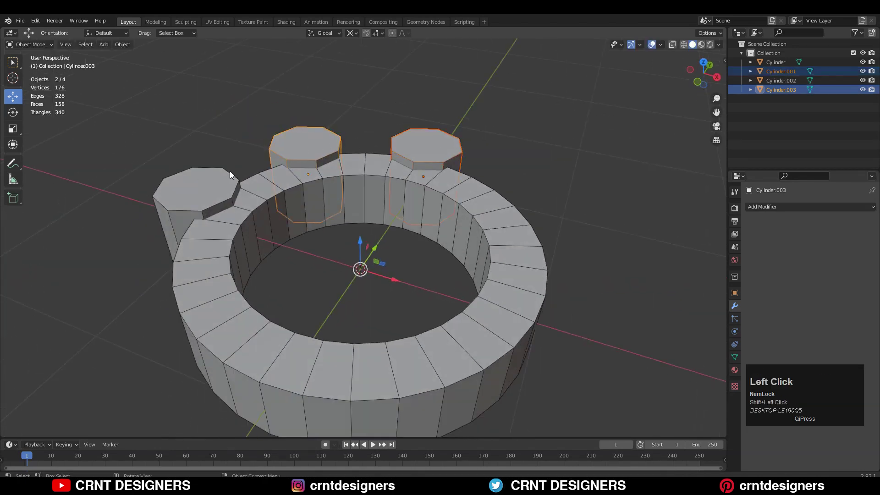
left_click(230, 171, "shift")
right_click(290, 139)
left_click(289, 164)
Subtract the joined octagonal cylinders from the ring with Bool Tool's Brush Boolean Difference
left_click(327, 194, "shift")
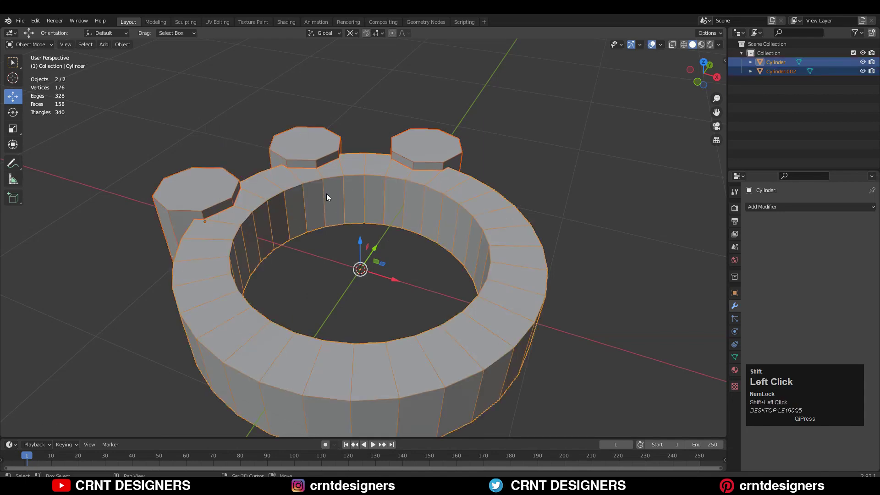
key("m")
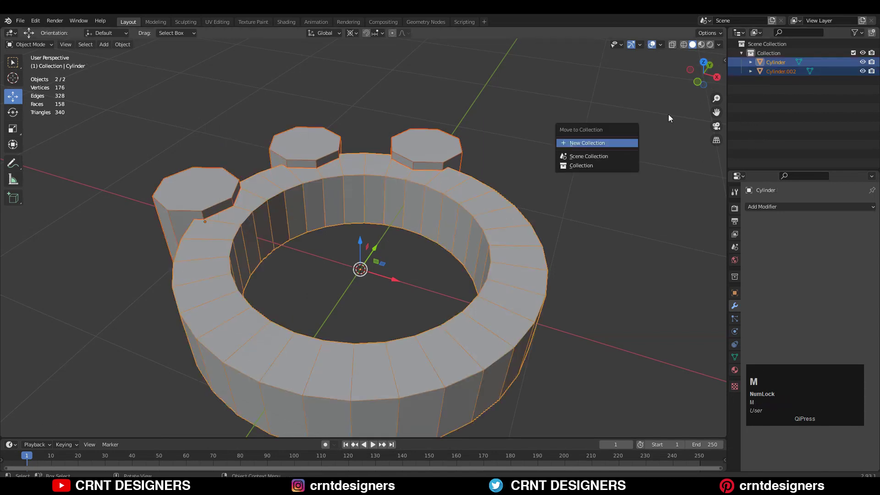
key("n")
left_click(852, 248)
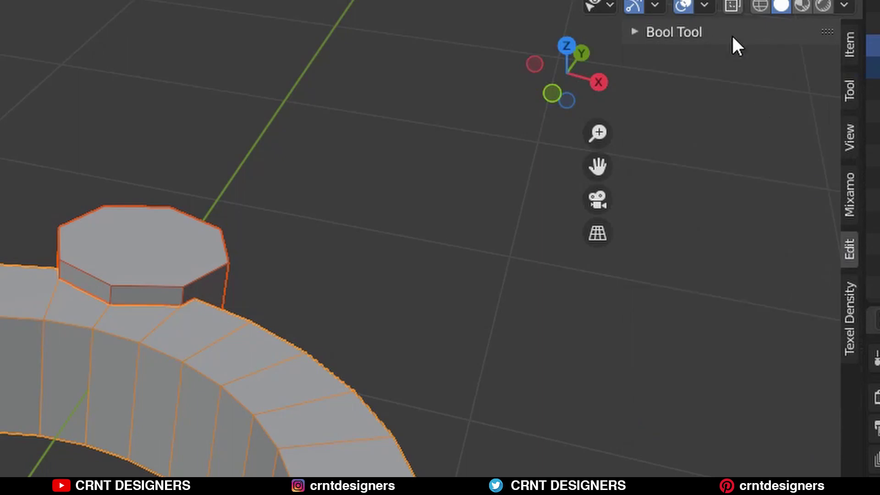
left_click(731, 34)
left_click(731, 201)
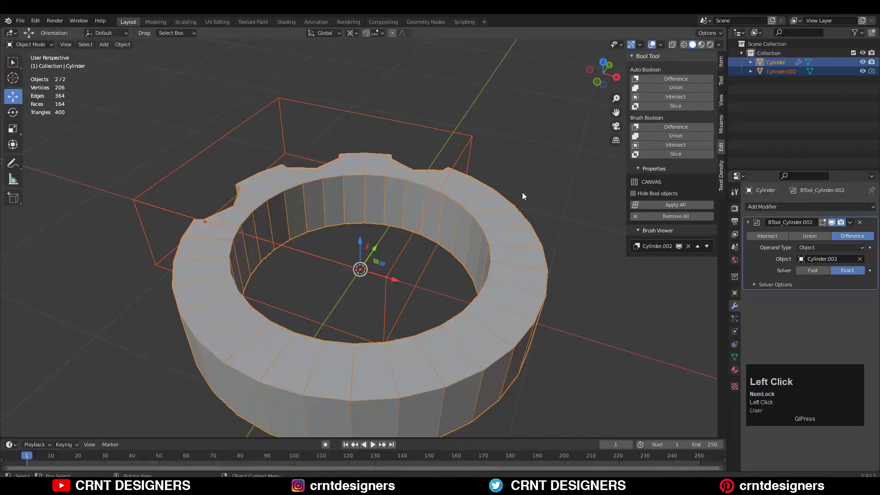
Select the notched ring and apply its boolean difference modifier
middle_click_drag(523, 196, 512, 221)
key("Tab")
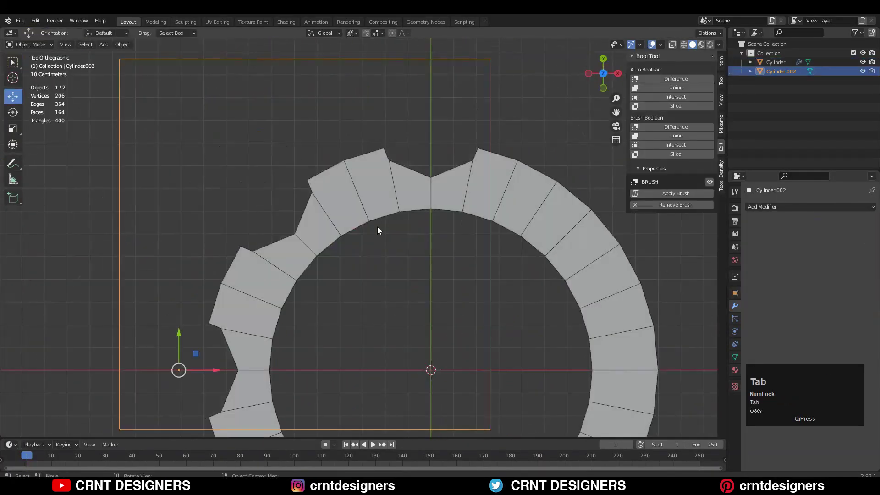
left_click(360, 225)
middle_click_drag(351, 228, 533, 201)
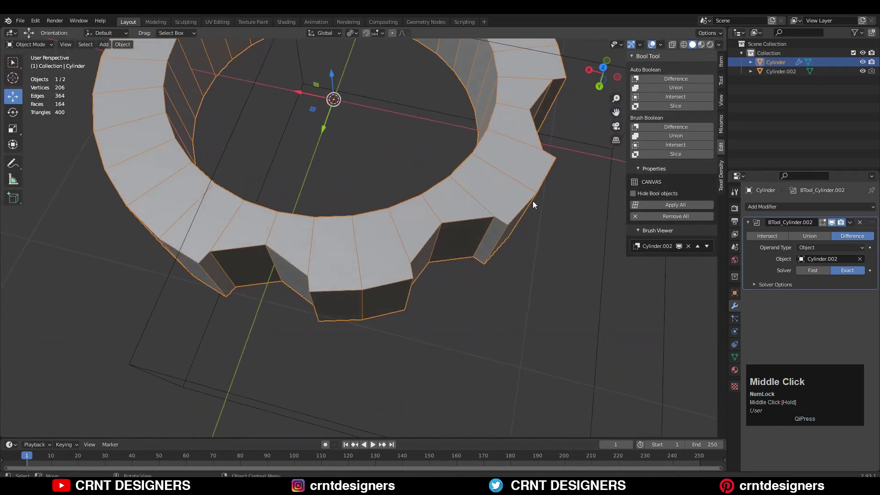
left_click(850, 222)
left_click(812, 233)
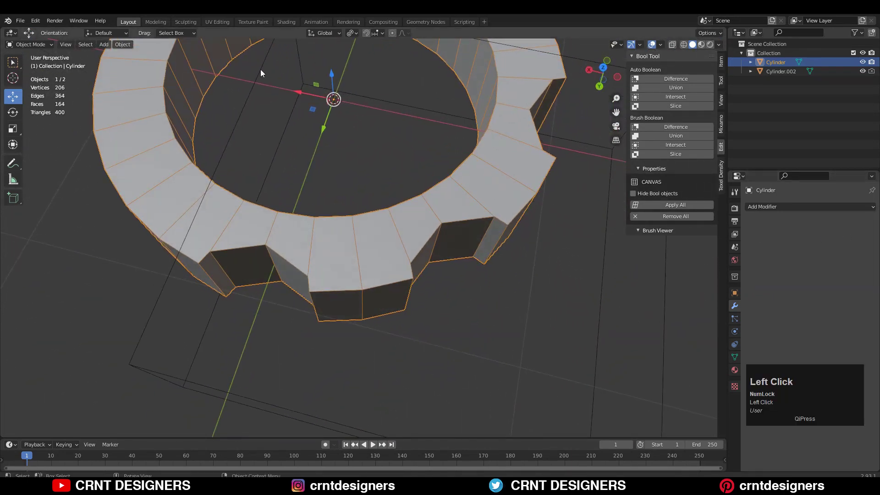
Delete the leftover octagonal cutter object
left_click(230, 126)
key("x")
left_click(231, 127)
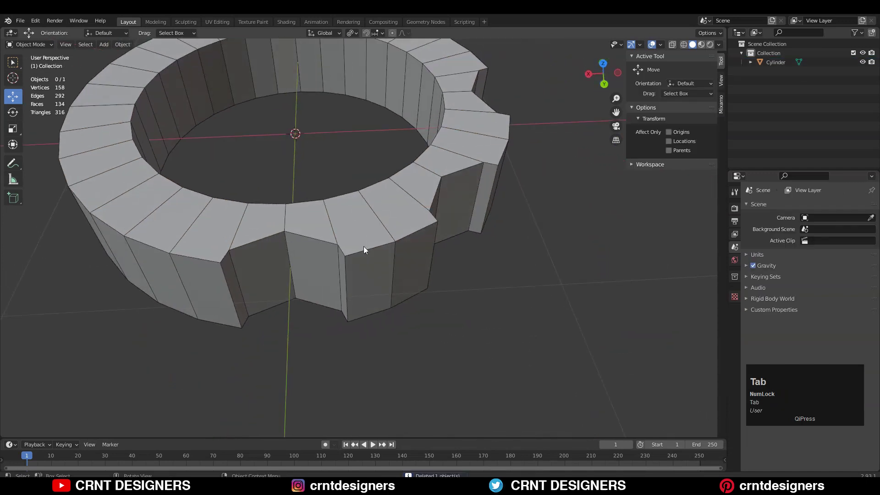
In Edit Mode, select all of the ring's vertices and merge them by distance with a merge distance of 0.0101 m
left_click(387, 254)
key("Tab")
scroll(387, 254, "up", 2)
key("1")
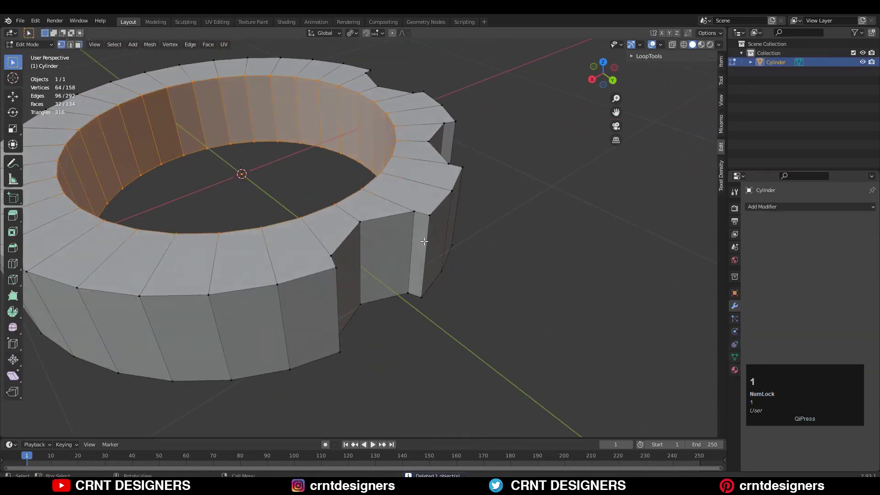
key("a")
key("m")
left_click(395, 285)
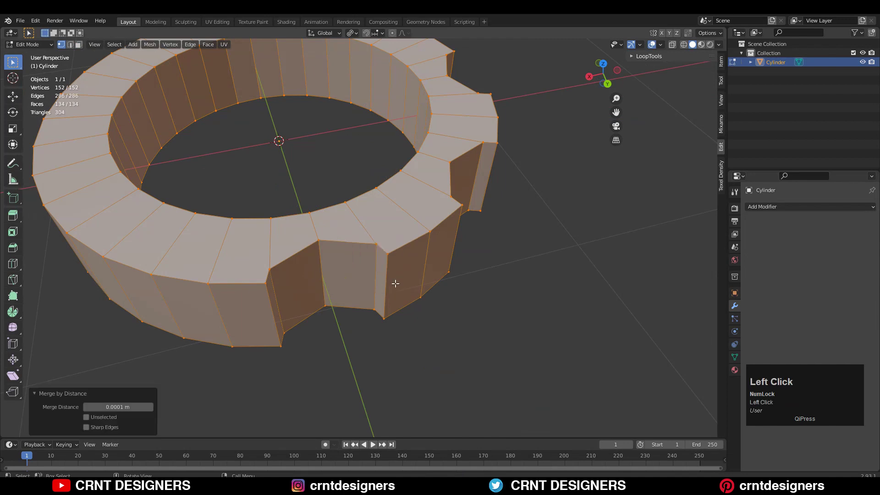
left_click(152, 407)
middle_click_drag(303, 302, 256, 316)
left_click(413, 269)
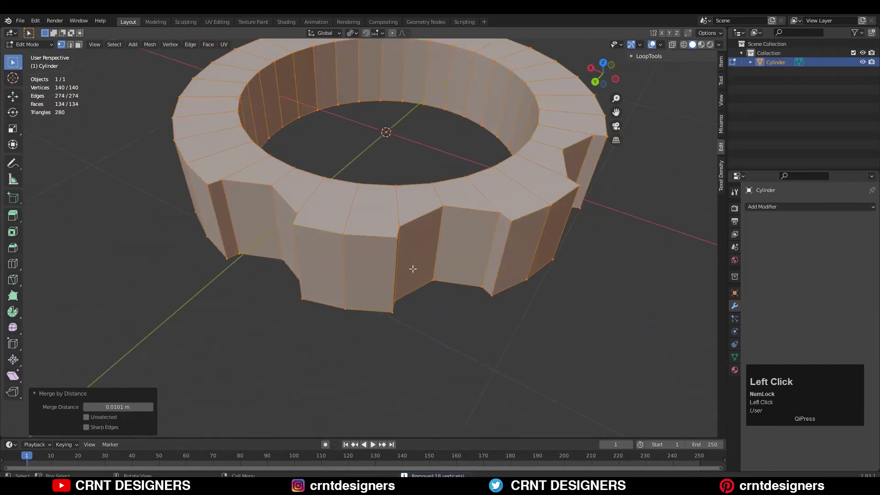
Select two upper vertices on either side of the tooth between neighbouring notches and join them with Connect Vertex Pairs
middle_click_drag(413, 269, 353, 300)
scroll(344, 300, "up", 4)
left_click(330, 299)
left_click(122, 186, "shift")
right_click(200, 164)
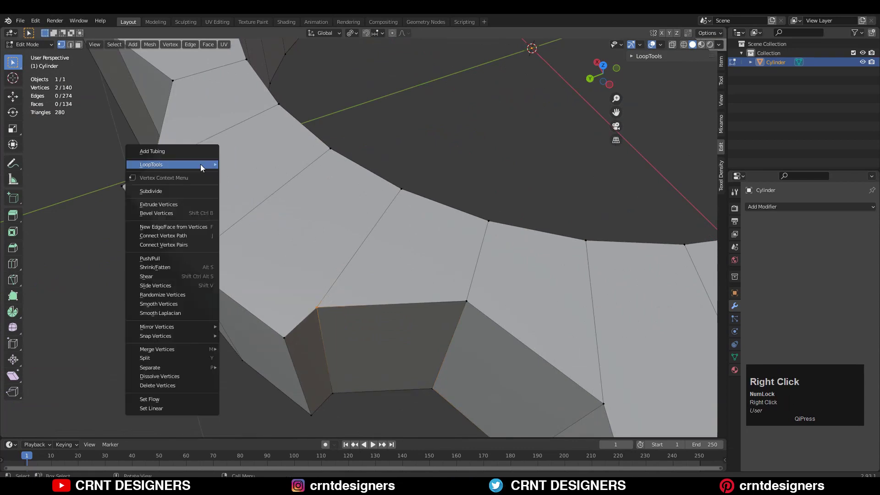
left_click(193, 244)
Select the upper notch-corner vertices on either side of the neighbouring tooth and join them with Connect Vertex Pairs
middle_click_drag(596, 394, 307, 237, "shift")
left_click(307, 236)
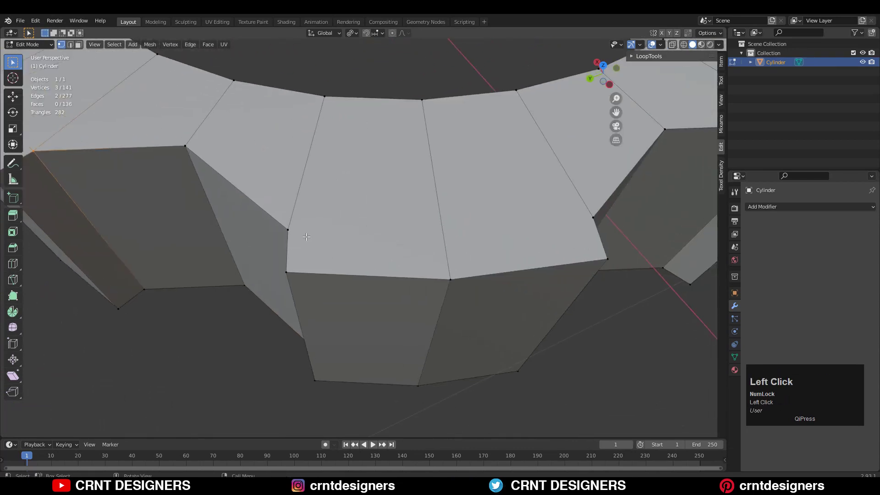
right_click(567, 197)
left_click(574, 186)
middle_click_drag(575, 186, 489, 233)
middle_click_drag(490, 233, 703, 219, "shift")
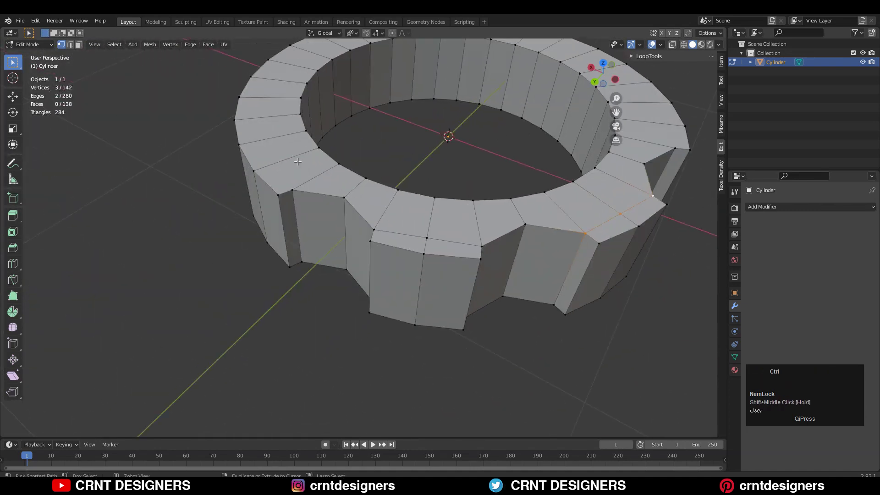
On the ring's underside, join the notch-corner vertices across each of the two teeth with Connect Vertex Pairs
middle_click_drag(404, 179, 375, 178)
left_click(376, 177)
right_click(420, 184)
left_click(422, 186)
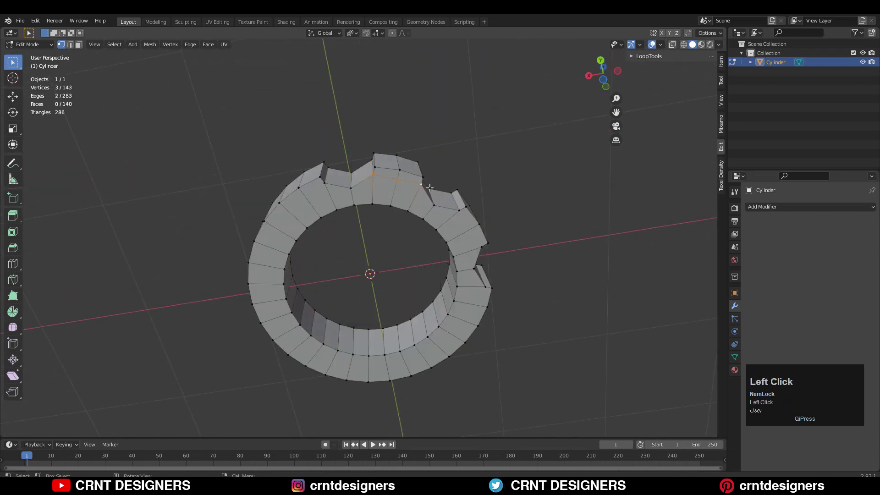
right_click(580, 177)
scroll(507, 220, "up", 3)
right_click(659, 184)
left_click(659, 185)
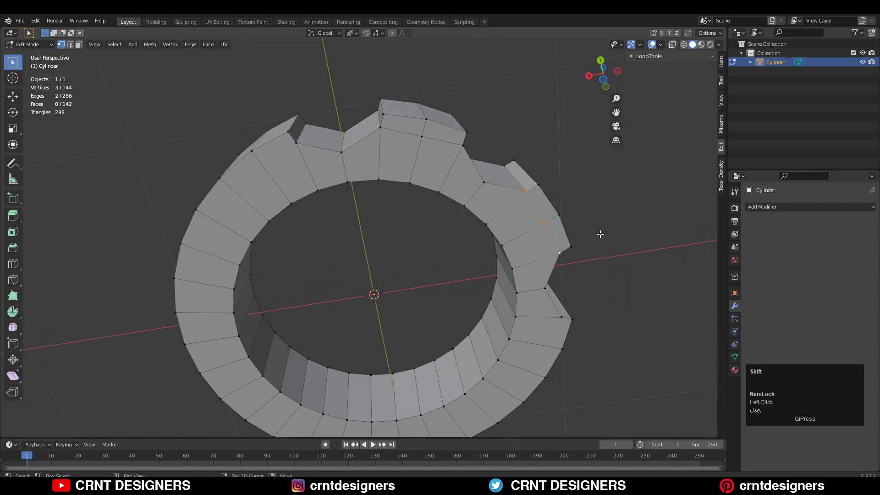
Select the four midpoint vertices of the new tooth edges on both sides and try to move them with Shrink/Fatten
middle_click_drag(601, 234, 552, 178, "shift")
middle_click_drag(552, 178, 499, 174)
left_click(281, 82)
middle_click_drag(362, 99, 367, 115)
left_click(444, 117, "shift")
middle_click_drag(403, 138, 340, 294)
middle_click_drag(257, 238, 311, 247, "shift")
middle_click_drag(275, 257, 343, 372, "ctrl")
left_click(172, 199, "shift")
left_click(345, 158, "shift")
key("s")
key("z")
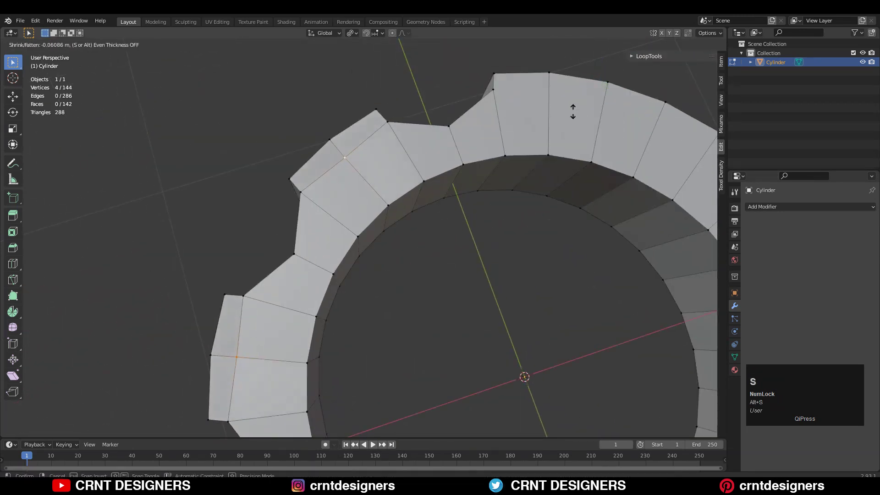
left_click(573, 108)
In top X-ray view, slide each tooth's midpoint vertex pair outward along its edge, using a factor of 0.4 for the upper tooth
left_click(603, 71)
left_click(672, 44)
key("g")
key("g")
left_click(399, 190)
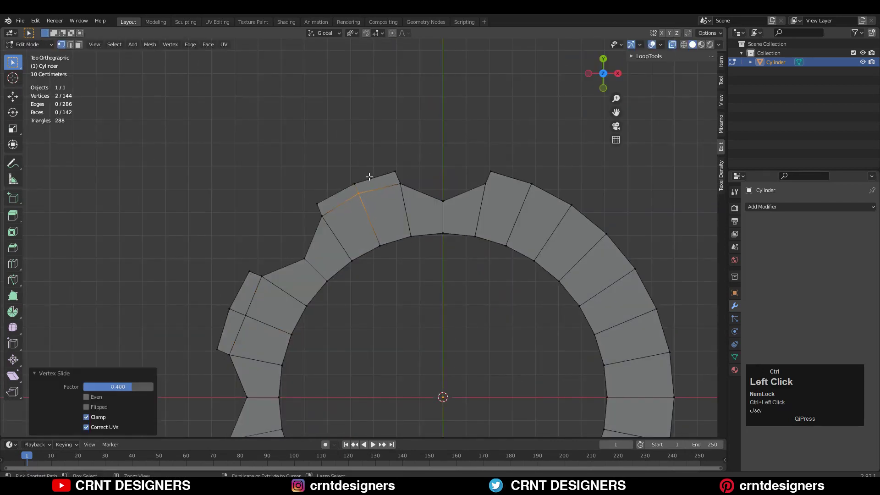
left_click(255, 298)
key("g")
key("g")
left_click(255, 295)
left_click(252, 245)
Knife a cut-through line parallel to the notch between the two teeth, slightly inside its outline
scroll(220, 260, "up", 3)
middle_click_drag(220, 259, 248, 236, "shift")
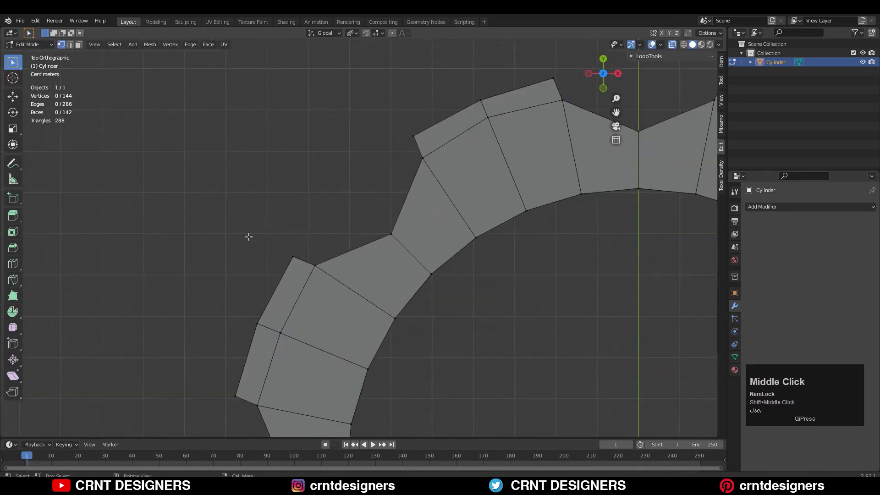
key("k")
left_click(273, 254)
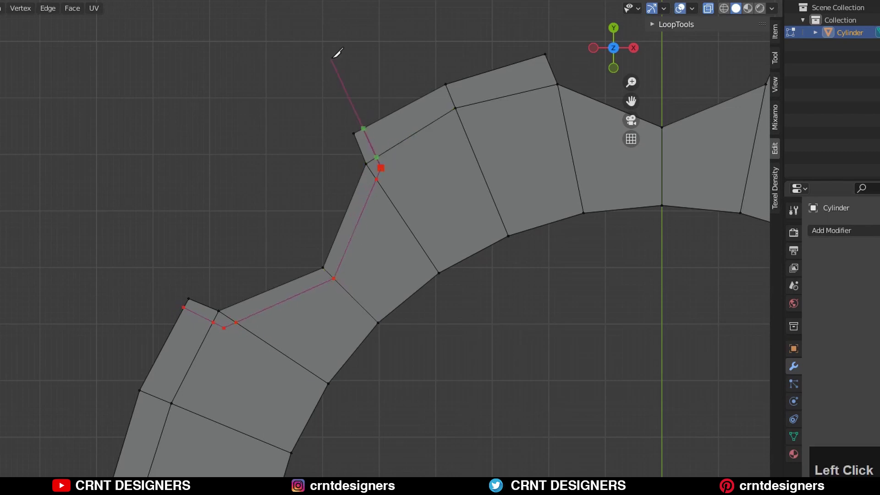
Knife a matching cut-through line just inside the outline of the notch on the Y axis
middle_click_drag(338, 45, 382, 108, "shift")
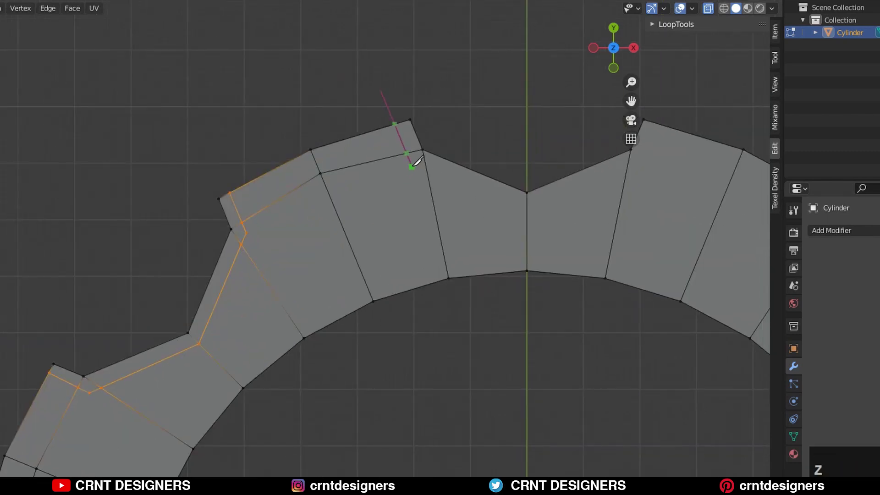
left_click(412, 165)
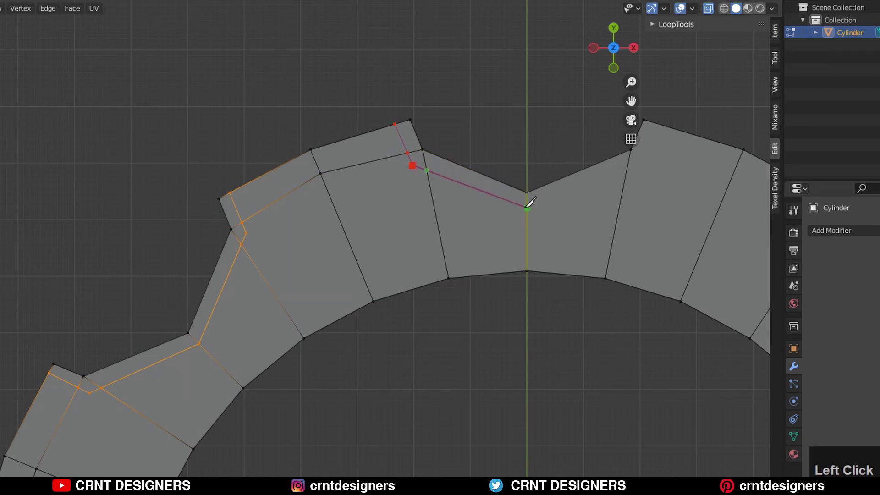
left_click(642, 166)
left_click(659, 124)
key("Return")
Knife a matching cut-through line inside the notch on the negative X axis, then turn X-ray off and return to the selection tool
middle_click_drag(391, 318, 444, 137, "shift")
middle_click_drag(10, 317, 140, 153, "shift")
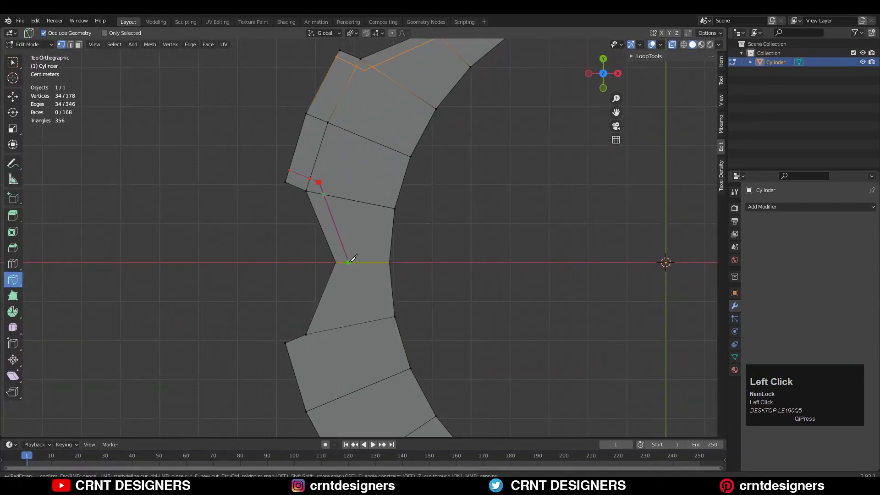
left_click(240, 379)
key("Return")
middle_click_drag(367, 152, 390, 235, "ctrl")
left_click(672, 45)
left_click(13, 62)
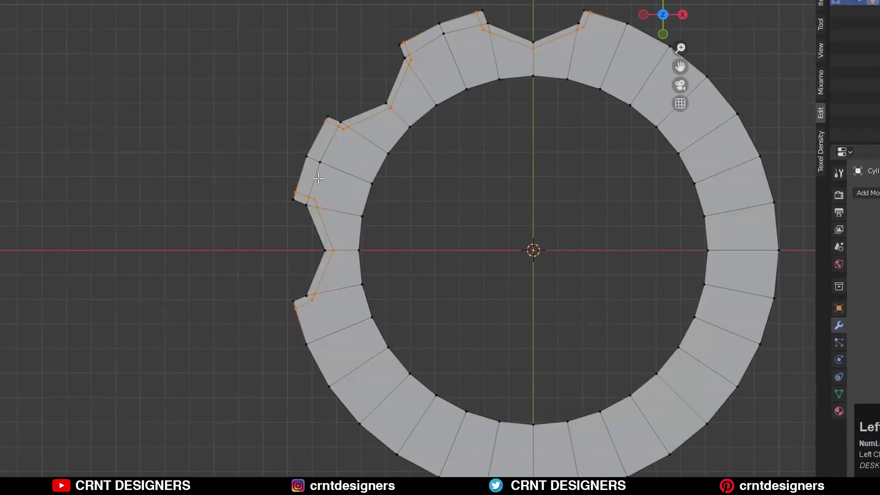
Connect a notch corner vertex to the adjacent knife-cut corner and merge the neighbouring cut vertices into that corner with At Last
middle_click_drag(257, 275, 364, 206)
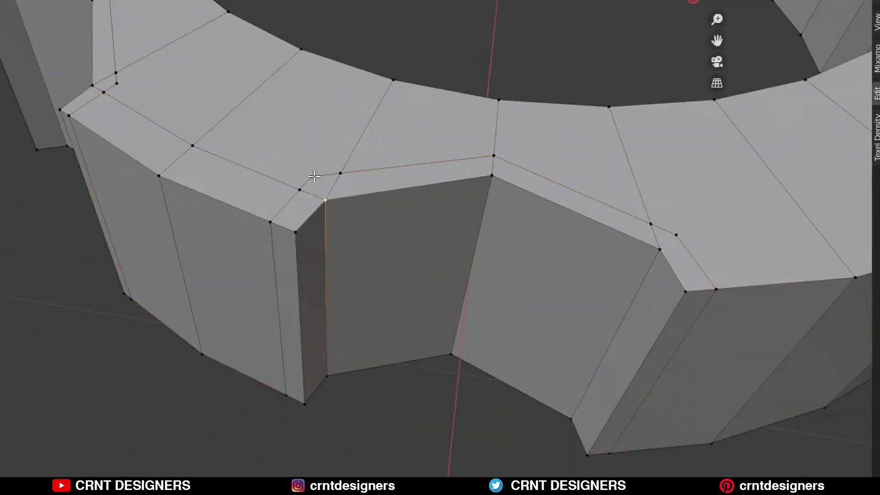
left_click(314, 177, "shift")
right_click(310, 142)
left_click(310, 142)
middle_click_drag(311, 142, 270, 251)
key("m")
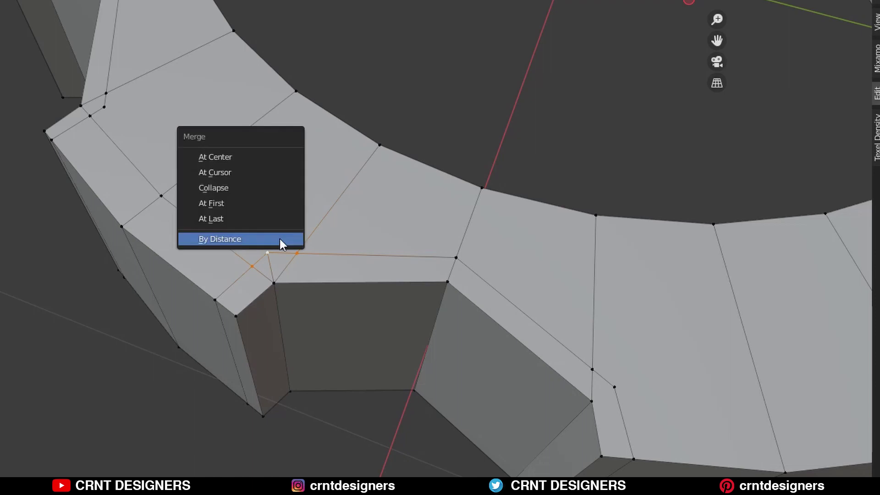
left_click(281, 219)
Merge the clustered knife-cut vertices at two further upper tooth corners into single corner vertices with At Last
middle_click_drag(280, 220, 573, 282)
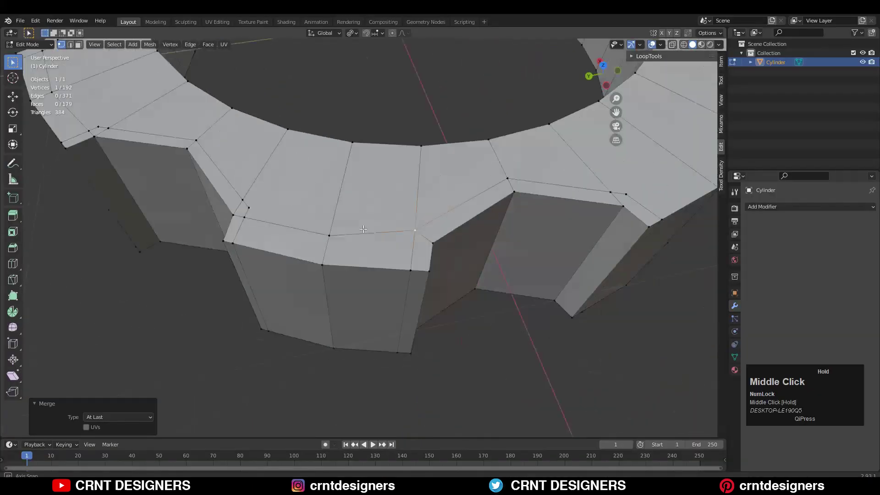
left_click(310, 200, "shift")
key("m")
left_click(321, 206)
left_click(383, 230)
left_click(400, 220, "shift")
left_click(388, 223, "shift")
key("m")
left_click(392, 200)
Merge the remaining clustered knife-cut vertices at the upper notch corners with At Last
left_click(241, 174)
left_click(245, 159, "shift")
left_click(248, 166, "shift")
key("m")
left_click(259, 170)
middle_click_drag(321, 193, 419, 287, "ctrl")
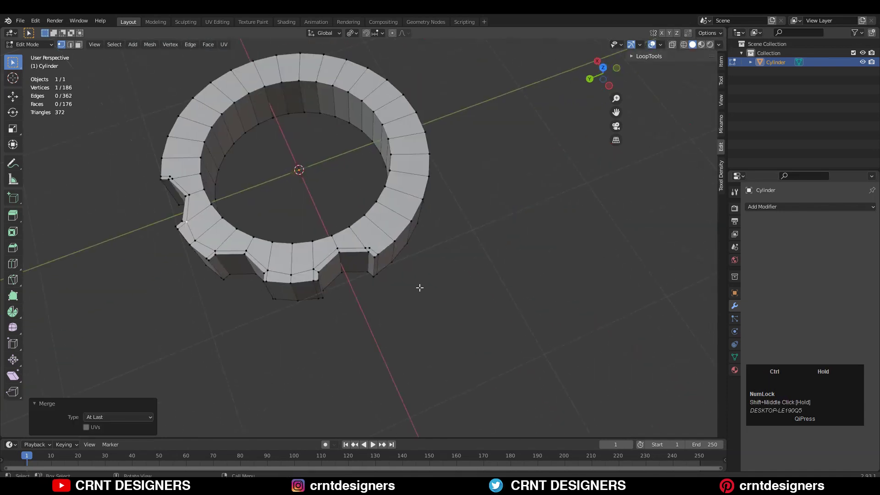
key("m")
left_click(350, 252)
middle_click_drag(317, 200, 341, 181, "ctrl")
middle_click_drag(342, 182, 452, 210)
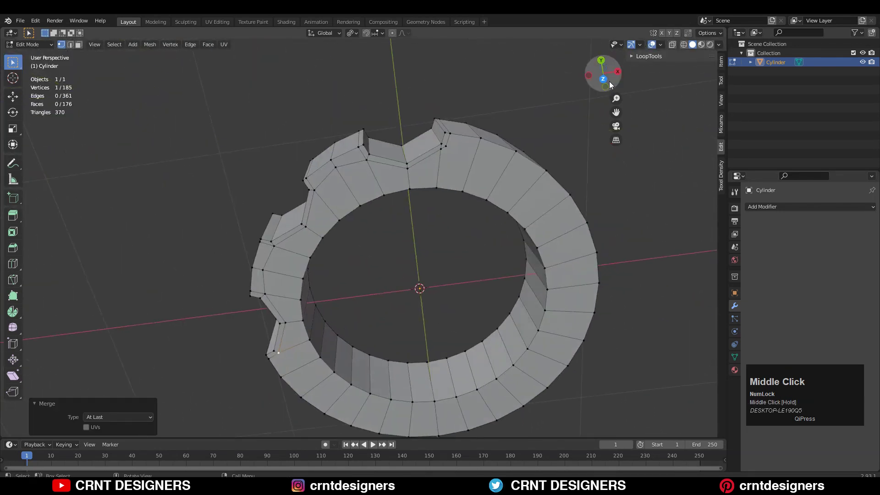
In top X-ray view, delete the vertices of the ring's positive X half and negative Y half, keeping only the cleaned quarter
left_click(604, 73)
left_click(672, 45)
left_click_drag(541, 190, 415, 447)
left_click_drag(623, 181, 517, 379, "shift")
key("x")
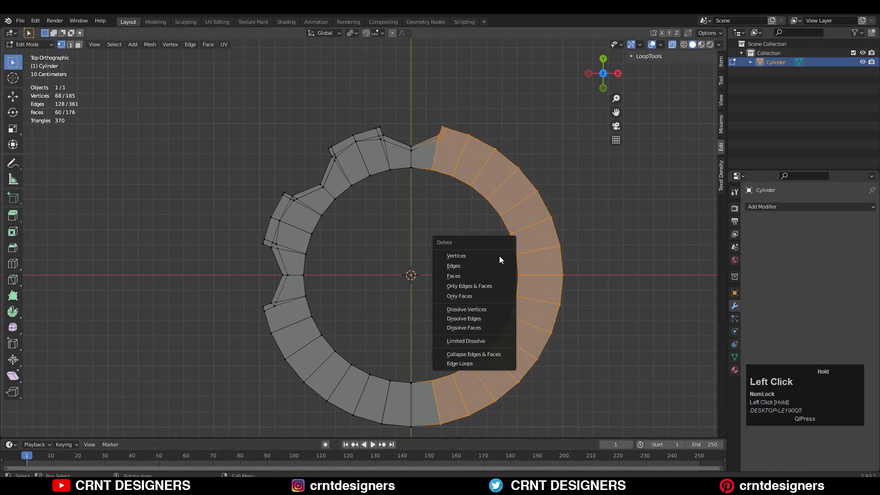
left_click(499, 255)
left_click_drag(552, 282, 163, 438)
key("x")
left_click(356, 233)
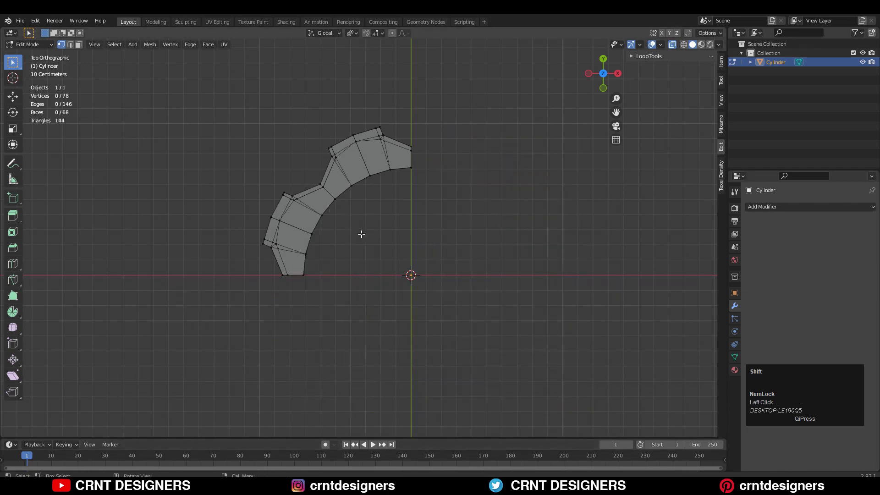
middle_click_drag(362, 234, 393, 242, "shift")
left_click(673, 44)
Select the whole quarter and symmetrize it along Z, copying the cleaned upper half onto the lower half
middle_click_drag(490, 194, 521, 147)
key("a")
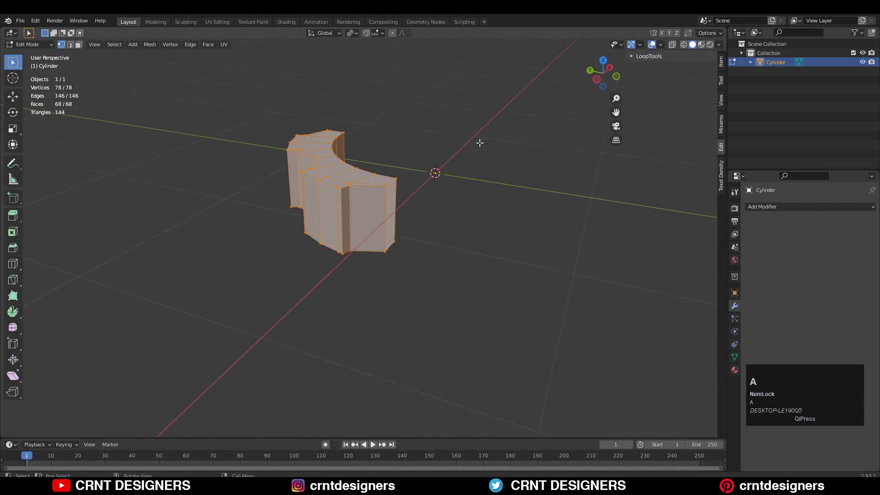
left_click(150, 44)
left_click(176, 173)
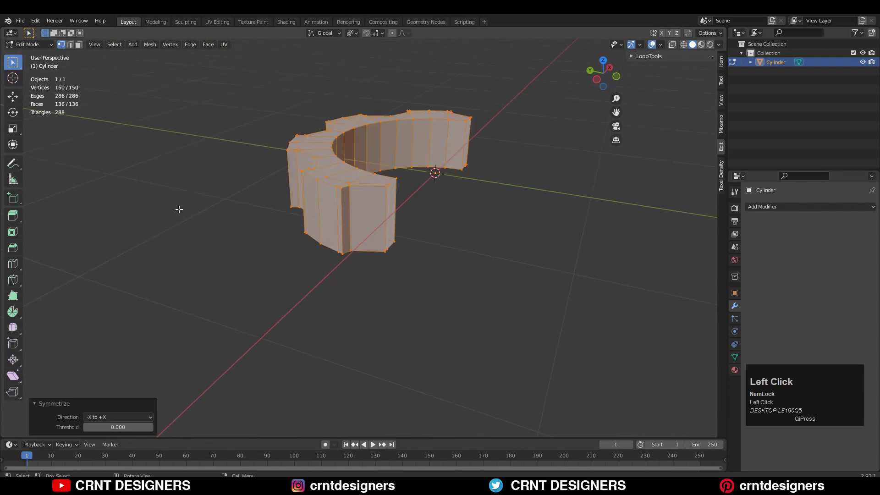
left_click(144, 417)
left_click(119, 396)
middle_click_drag(206, 349, 507, 200)
left_click(481, 211)
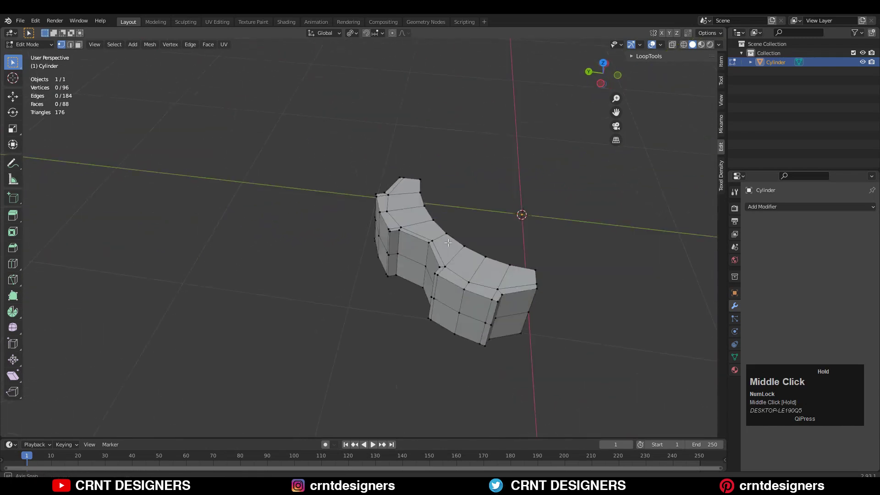
In Object Mode, add a Mirror modifier on the X and Y axes with Clipping enabled and apply it
key("KP_7")
key("Tab")
left_click(790, 209)
left_click(713, 312)
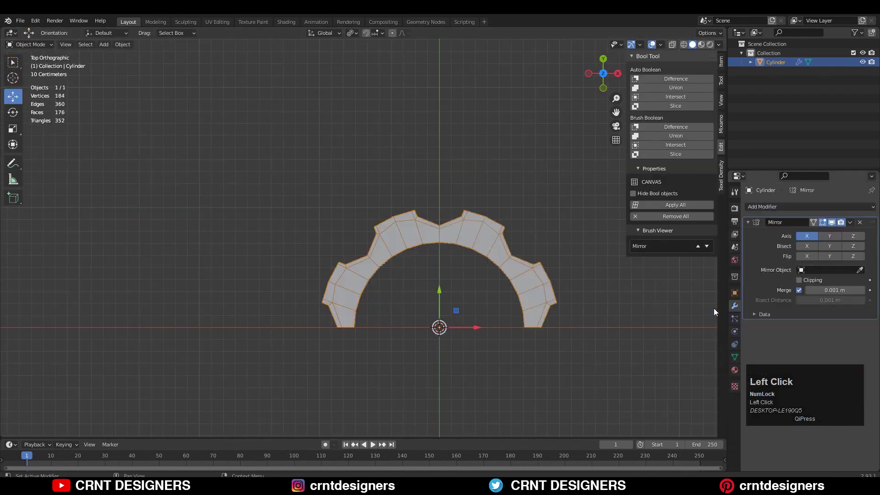
left_click(830, 235)
middle_click_drag(536, 290, 510, 217, "shift")
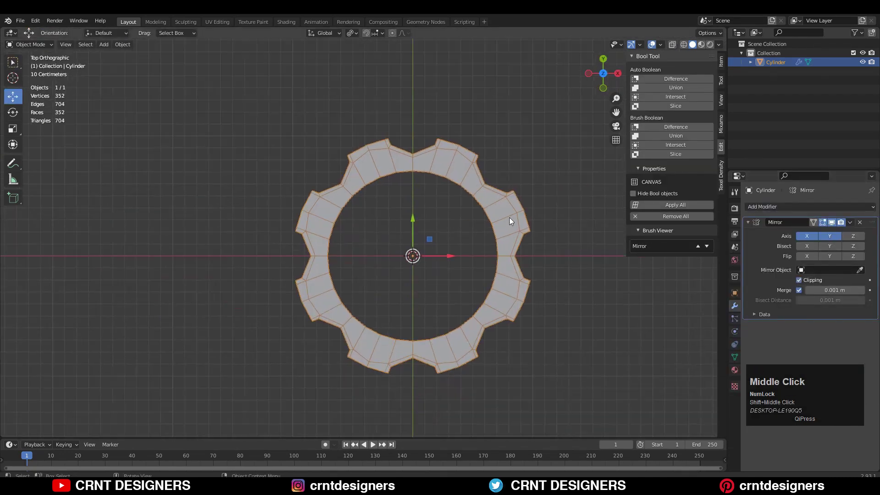
left_click(851, 223)
left_click(810, 233)
In Edit Mode, select all faces of the ring's inner wall
key("Tab")
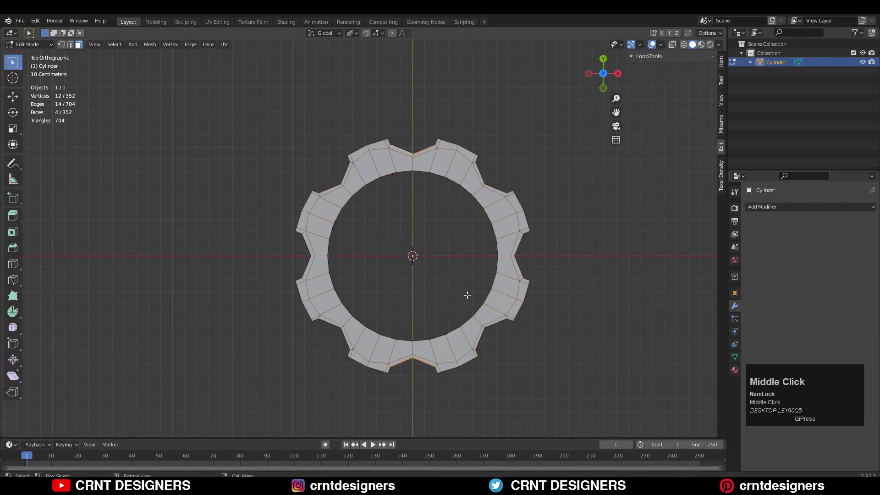
middle_click_drag(468, 294, 393, 260)
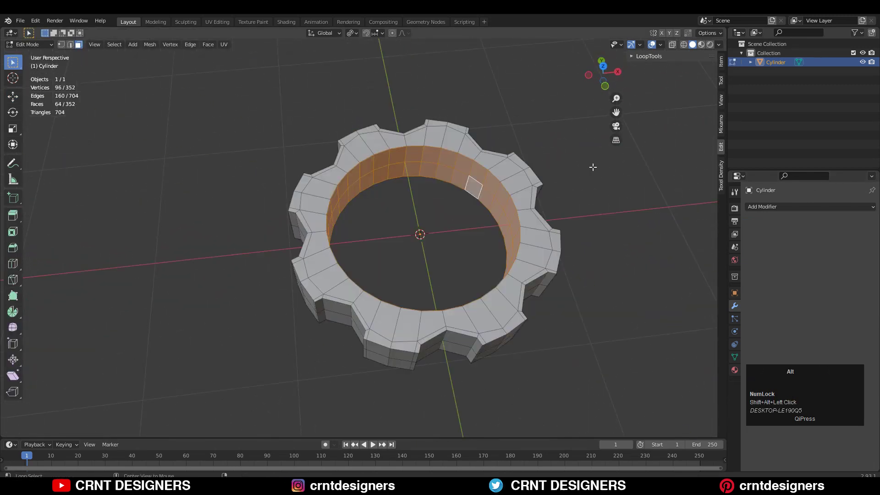
Try scaling the inner wall faces inward on all axes
key("s")
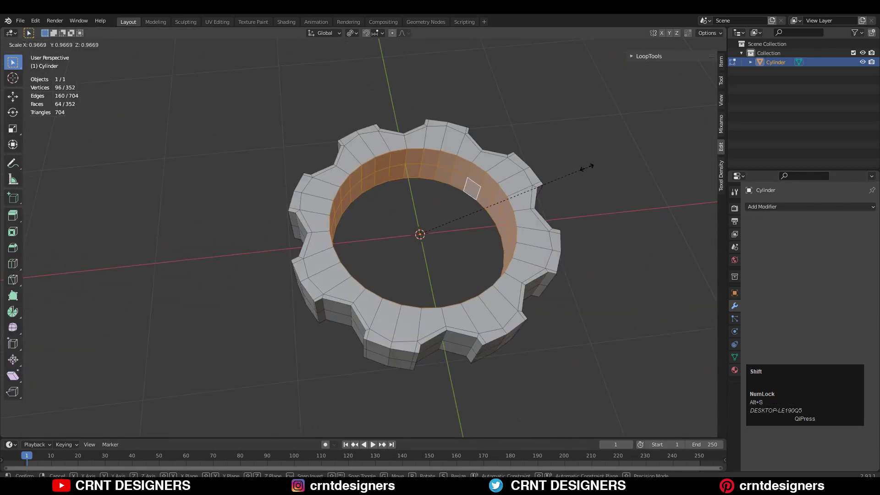
left_click(572, 175)
middle_click_drag(570, 175, 543, 141)
key("ctrl+z")
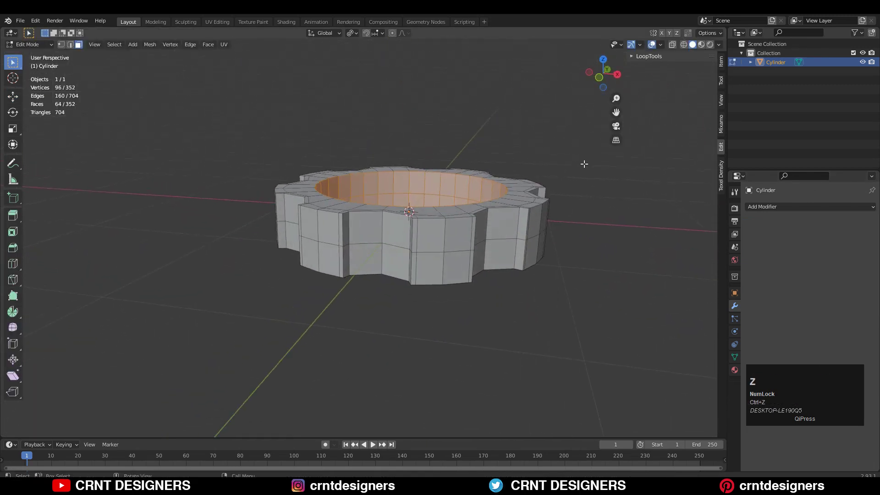
Scale the inner wall faces to about 0.97 in X and Y only and return to Object Mode
key("s")
key("shift+z")
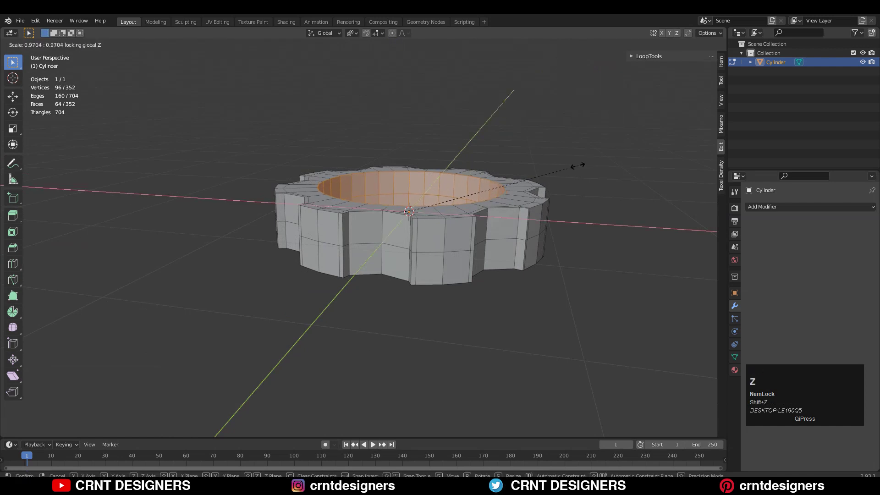
left_click(579, 166)
middle_click_drag(576, 172, 564, 197)
key("Tab")
middle_click_drag(495, 214, 428, 199)
Switch to the front view and add a lattice object at the ring's centre
left_click(604, 79)
middle_click_drag(547, 185, 553, 187, "shift")
key("ctrl+s")
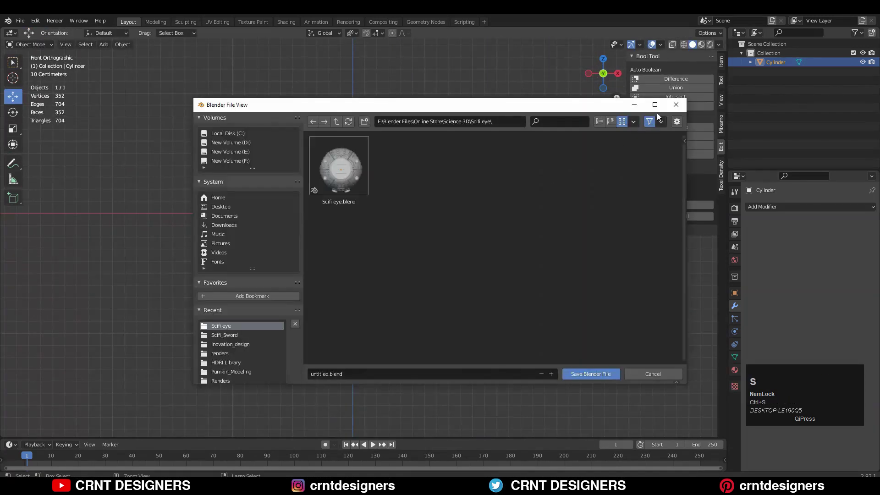
left_click(676, 104)
key("shift+a")
left_click(450, 273)
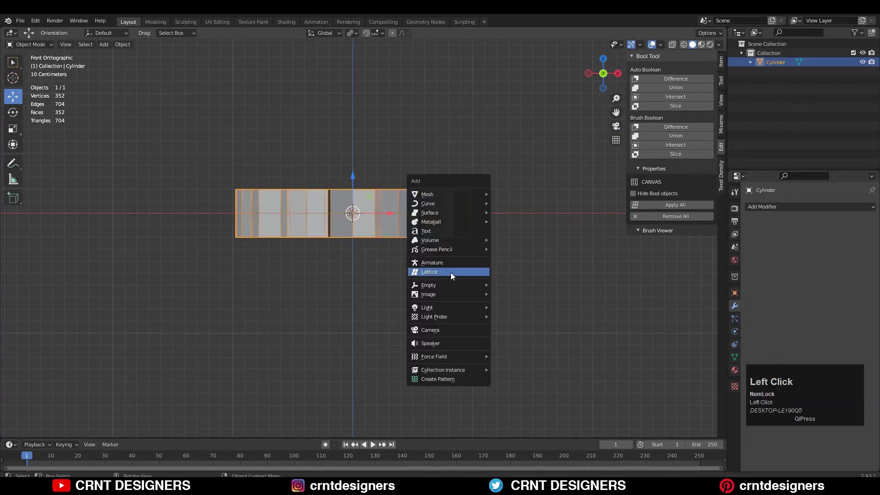
middle_click_drag(451, 273, 446, 253, "shift")
Scale the lattice by 0.5 along Z and by 2.102 in X and Y so that it encloses the ring
key("s")
key("z")
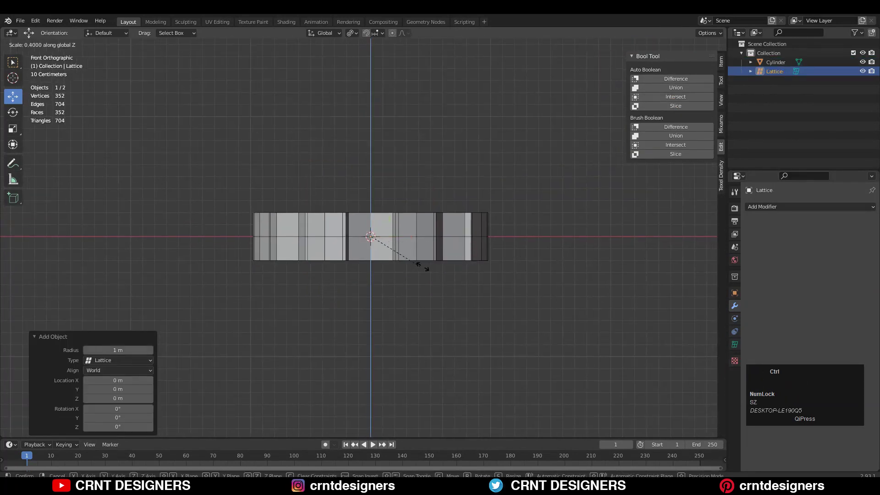
left_click(447, 265)
key("s")
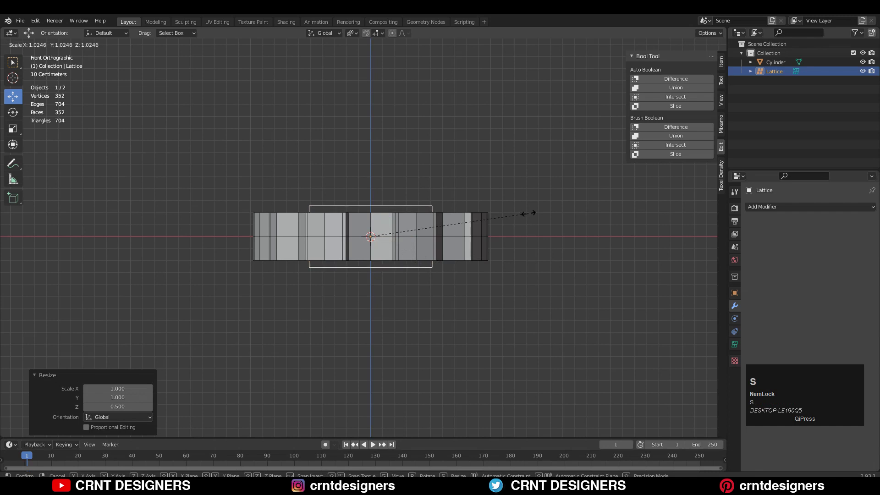
key("shift+z")
left_click(700, 216)
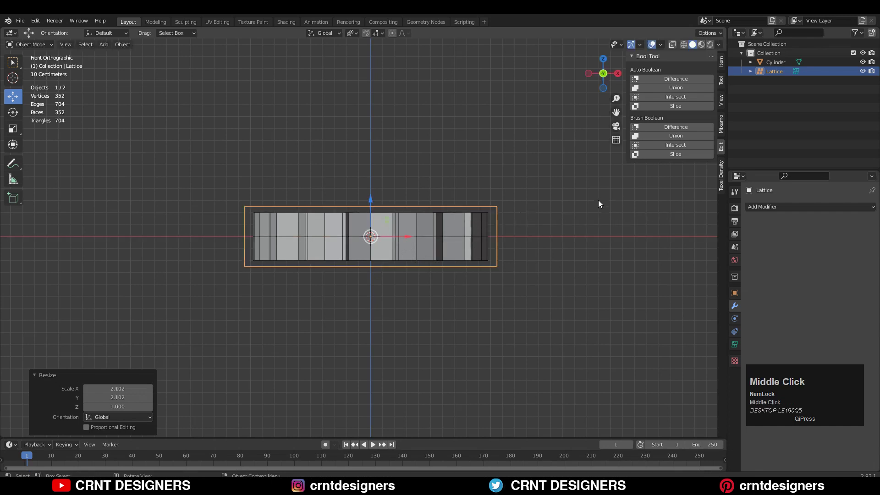
mouse_move(598, 200)
middle_mouse_down()
mouse_move(543, 240)
mouse_move(596, 209)
middle_mouse_up()
left_click(761, 206)
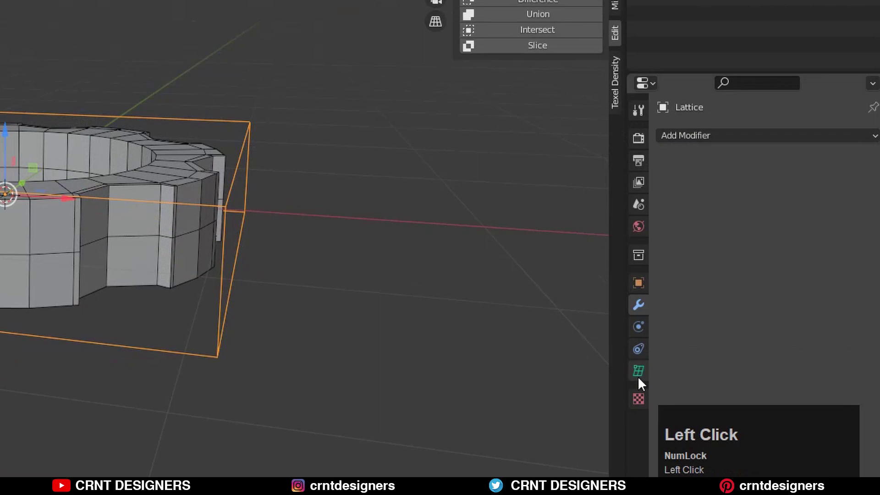
Set the lattice's W resolution to 3 so that it has a middle layer of control points
left_click(639, 376)
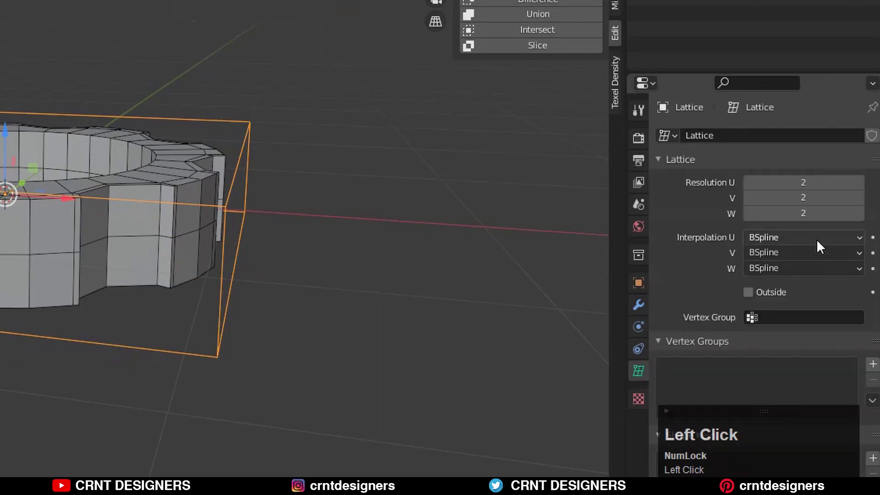
left_click(856, 198)
left_click(749, 198)
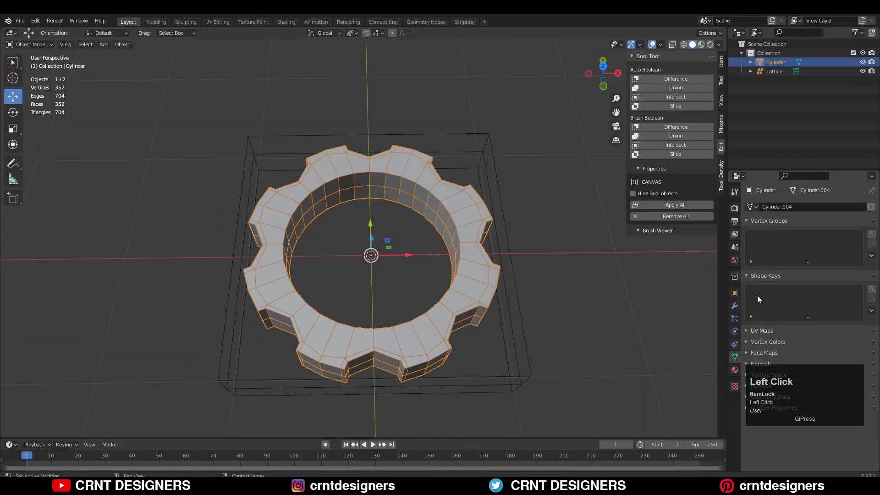
Add a Lattice modifier to the ring with the lattice as its target object
left_click(733, 308)
left_click(800, 204)
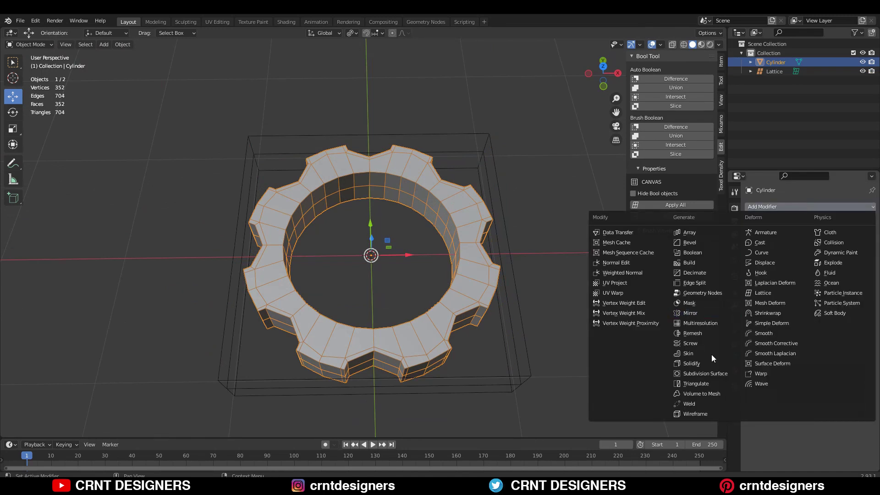
left_click(763, 293)
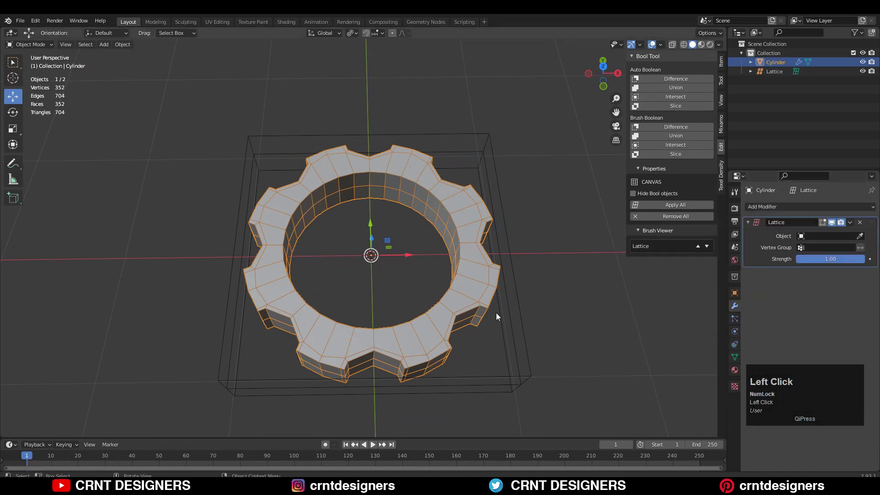
left_click(828, 237)
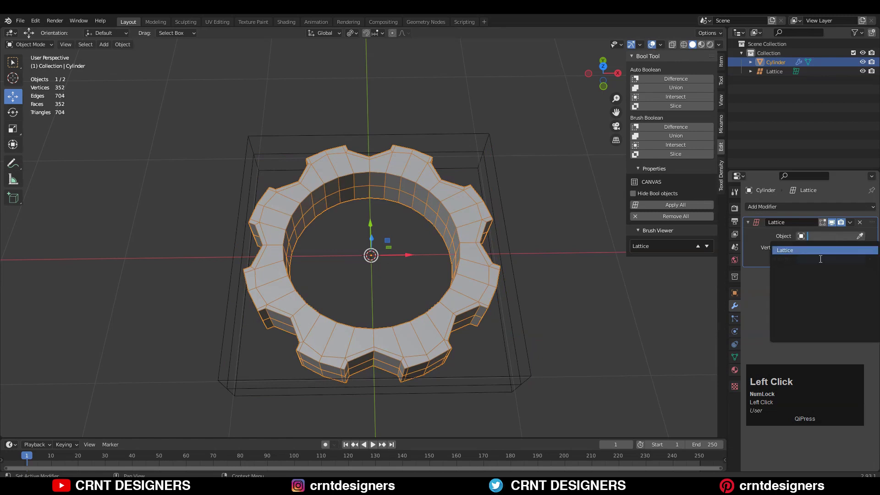
left_click(820, 253)
Edit the lattice and rotate its four top corner points 45 degrees counterclockwise in the top view
left_click(524, 326)
key("Tab")
middle_click_drag(526, 345, 574, 297)
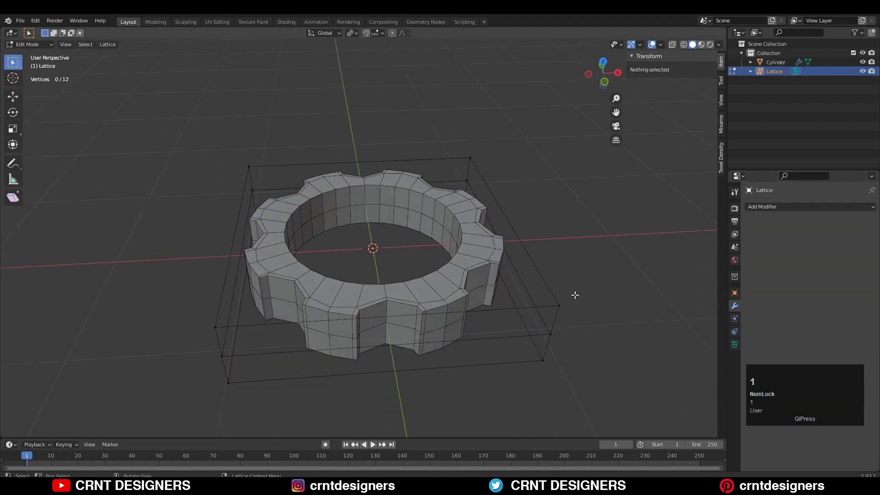
left_click(558, 306, "shift")
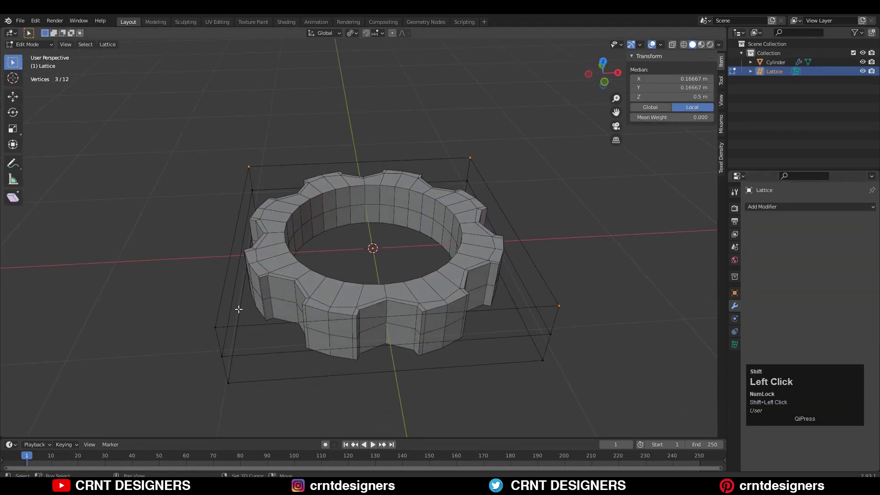
middle_click_drag(226, 311, 224, 278)
left_click(601, 79)
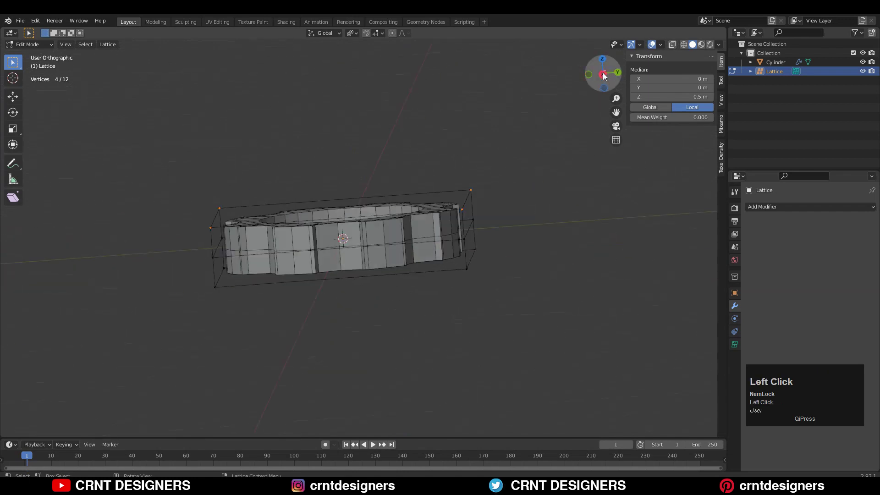
middle_click_drag(544, 223, 544, 231, "shift")
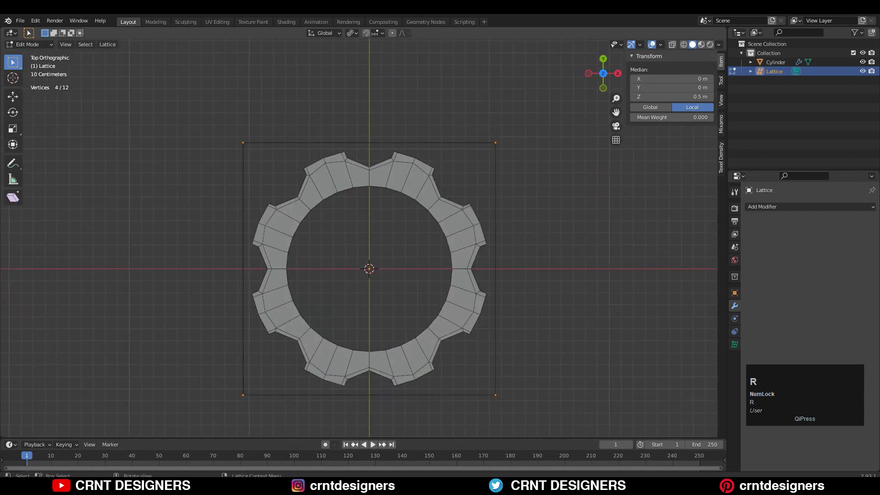
key("r")
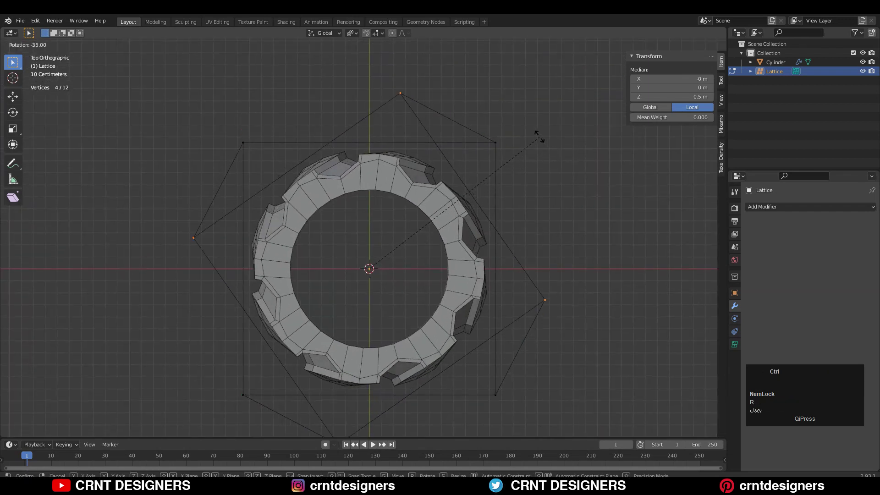
left_click(510, 117)
Rotate the lattice's four bottom corner points 45 degrees clockwise in the top view and return to Object Mode
middle_click_drag(507, 222, 524, 257)
left_click(542, 251)
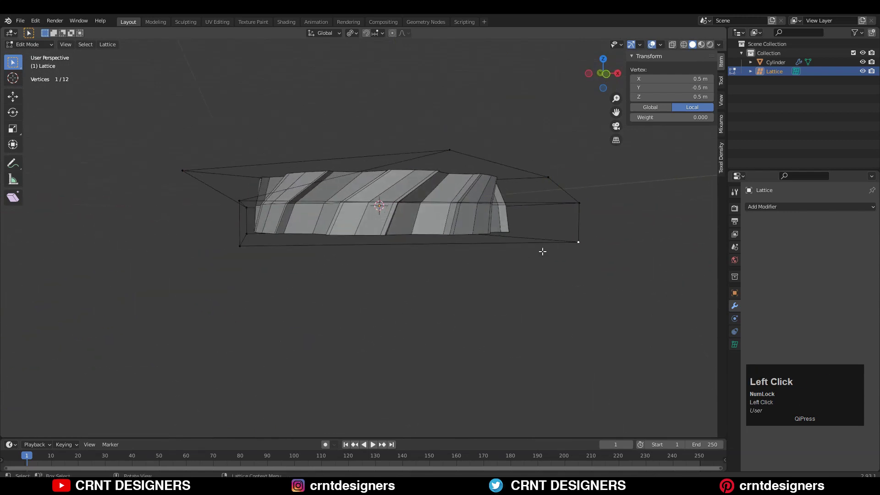
left_click(249, 227, "shift")
middle_click_drag(374, 249, 315, 259)
key("Num_Lock")
key("KP_7")
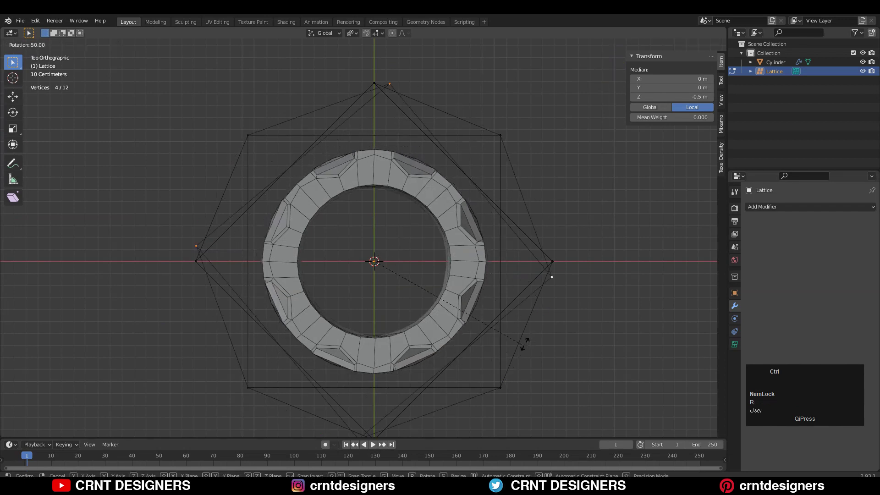
left_click(538, 328)
middle_click_drag(537, 328, 569, 284)
middle_click_drag(569, 284, 538, 308, "ctrl")
key("KP_7")
key("Tab")
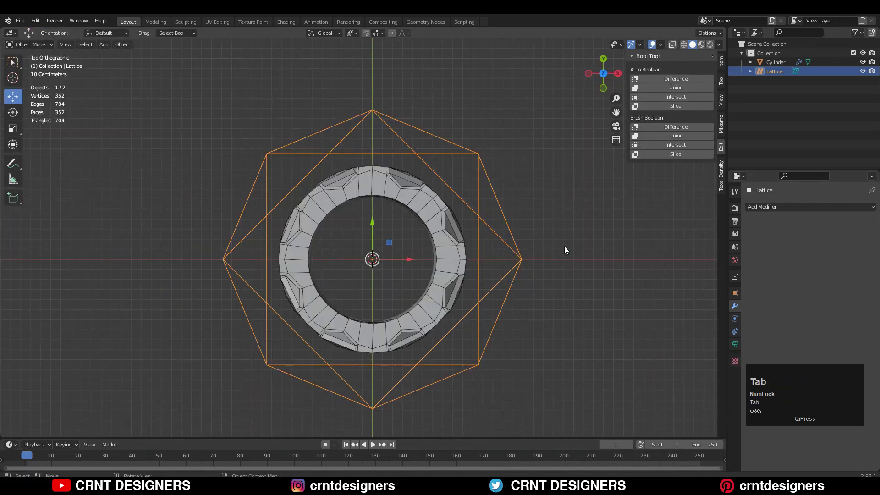
Duplicate the twisted ring in place and hide the copy as a backup
left_click(565, 249)
middle_click_drag(565, 249, 626, 222)
left_click(574, 233)
middle_click_drag(574, 233, 478, 182)
key("Tab")
key("Tab")
left_click(474, 168)
key("shift+d")
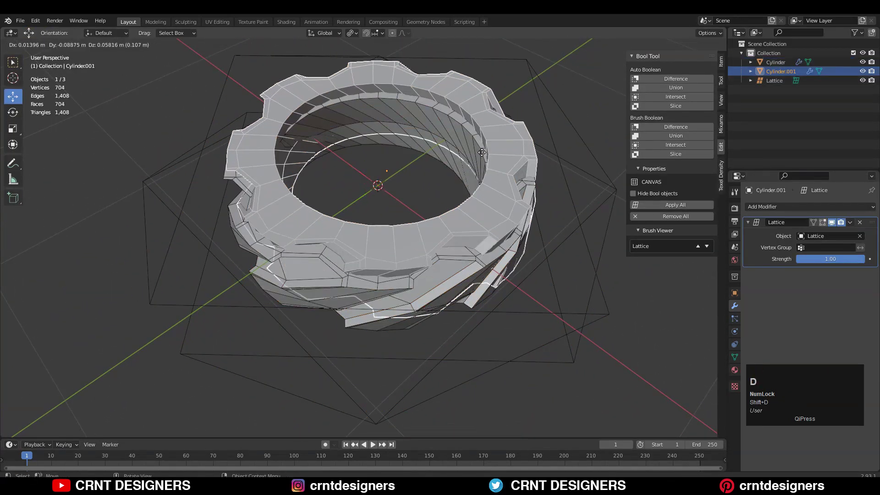
right_click(479, 155)
key("h")
Select the original ring and apply its Lattice modifier
left_click(480, 154)
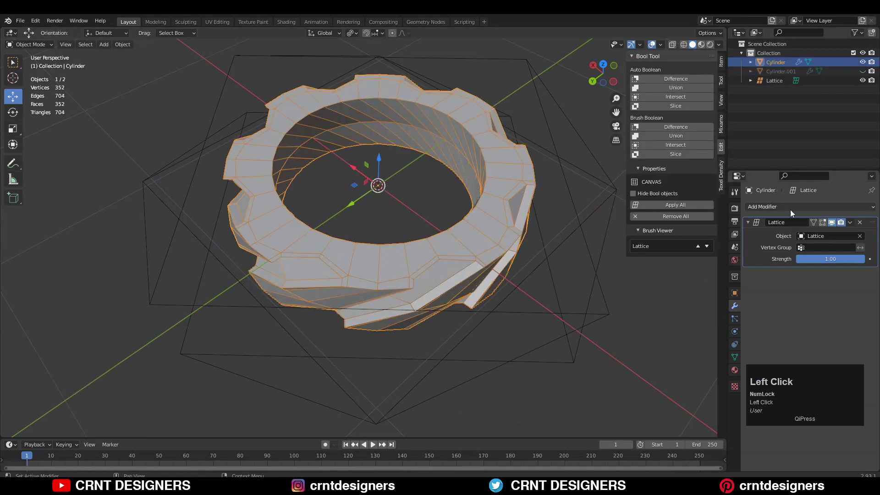
left_click(850, 223)
left_click(841, 232)
Try deleting the lattice, undo the deletion and hide the lattice instead
left_click(573, 187)
key("x")
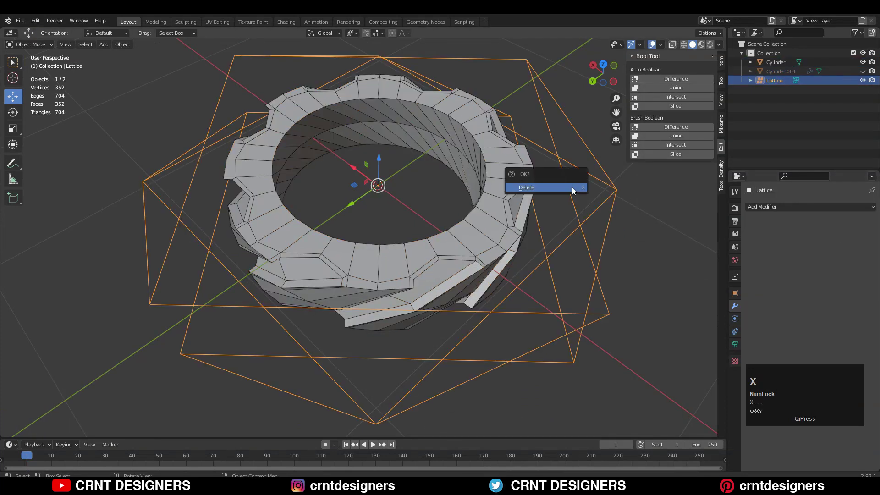
left_click(572, 187)
key("ctrl+z")
left_click(862, 81)
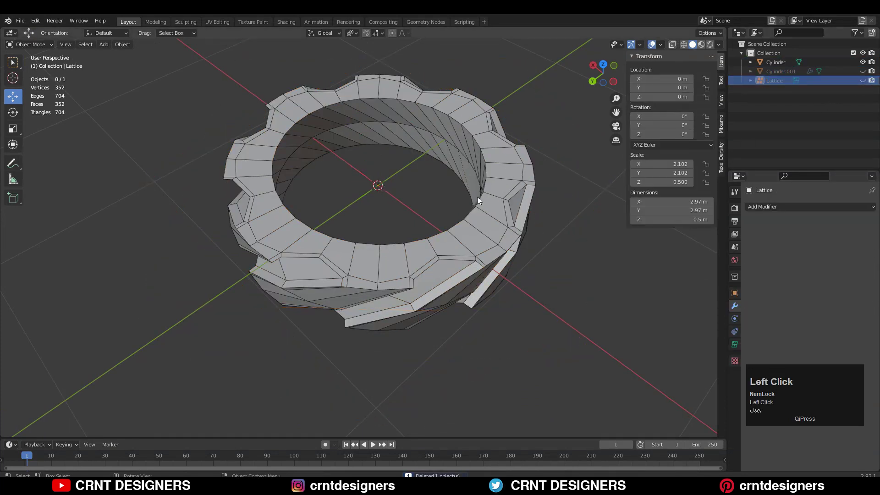
Enter Edit Mode on the ring and select the middle edge loop of its inner wall
left_click(478, 196)
key("Tab")
middle_click_drag(350, 167, 397, 218)
middle_click_drag(398, 218, 376, 220, "ctrl")
key("2")
left_click(312, 110, "alt")
scroll(308, 117, "down", 6)
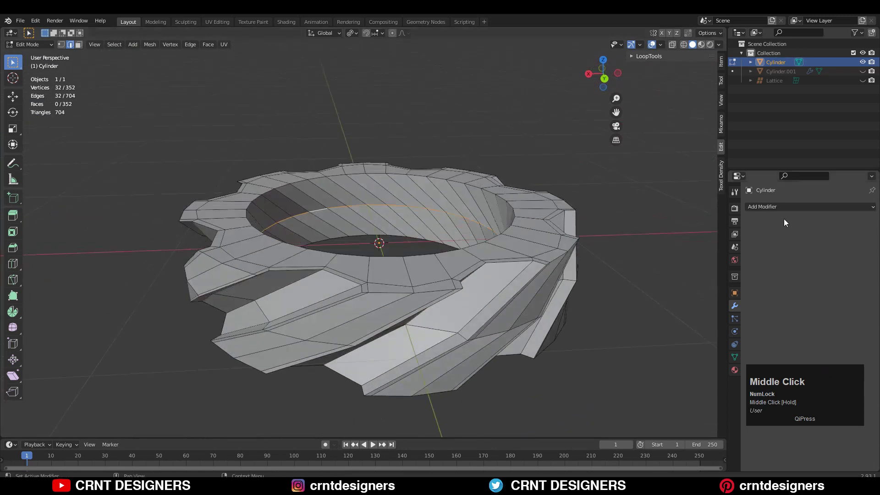
Add a Subdivision Surface modifier with viewport level 2 and hide the overlays to inspect the smoothed ring
left_click(779, 207)
left_click(711, 373)
middle_click_drag(502, 242, 532, 254)
left_click(862, 248)
middle_click_drag(398, 242, 462, 256)
left_click(652, 44)
scroll(427, 316, "down", 4)
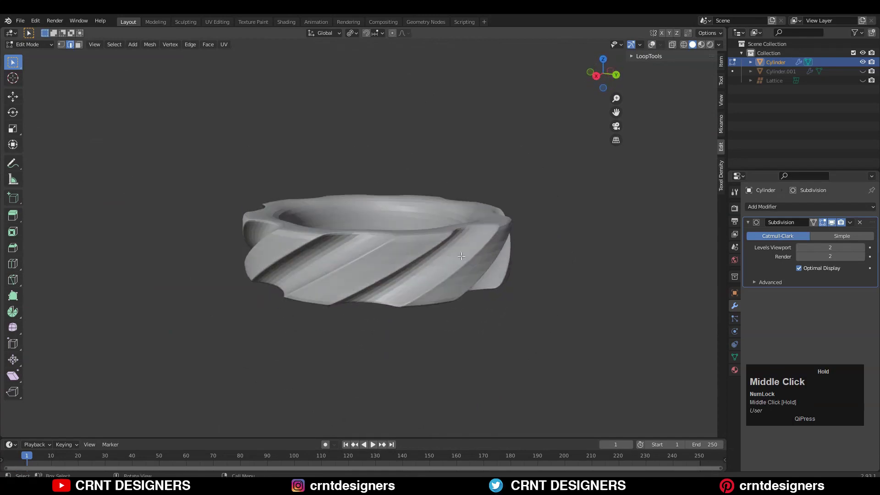
Try adding an edge loop near the outer wall's upper edge, slid to a factor of -0.9, with overlays shown again
left_click(600, 78)
key("Tab")
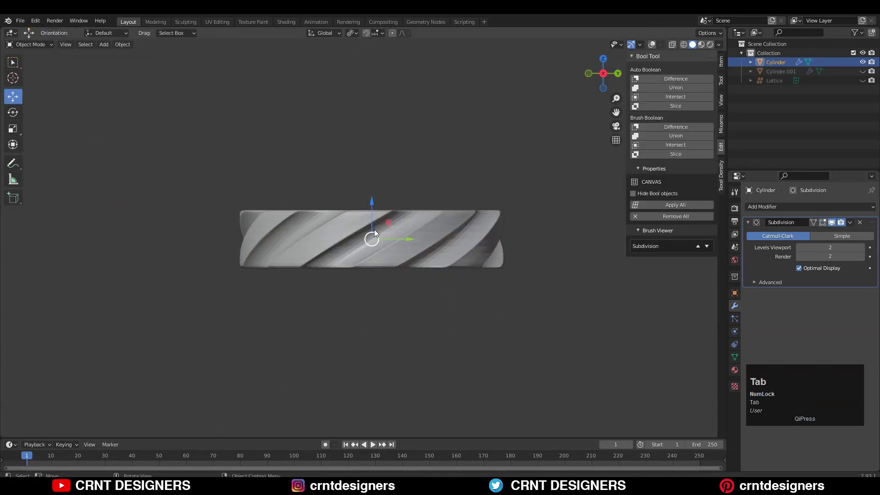
middle_click_drag(374, 229, 421, 158, "ctrl")
key("Tab")
key("ctrl+r")
left_click(374, 206)
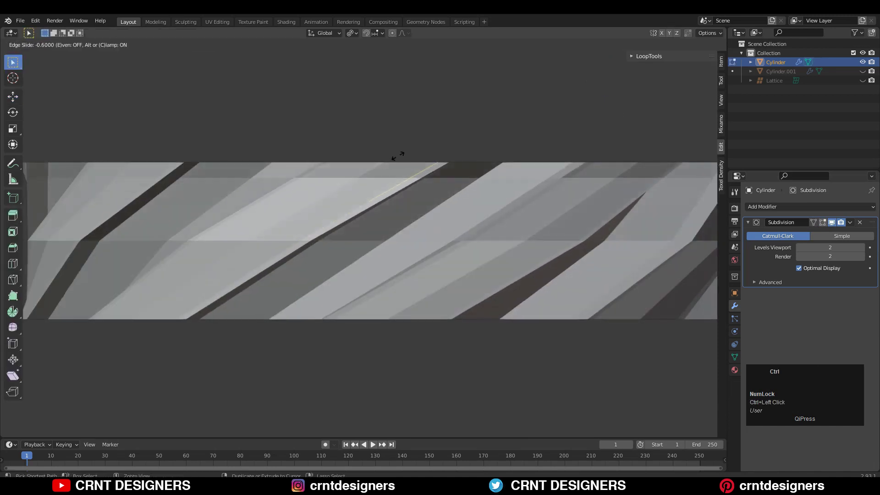
left_click(408, 136)
left_click(652, 45)
middle_click_drag(348, 192, 340, 238, "ctrl")
mouse_move(331, 216)
middle_mouse_down()
mouse_move(307, 242)
mouse_move(321, 223)
middle_mouse_up()
middle_click_drag(321, 248, 397, 154, "ctrl")
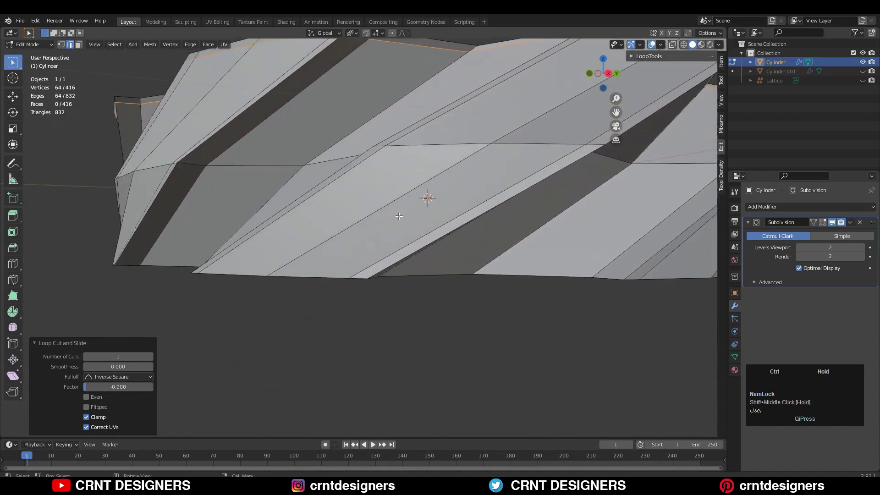
Try adding an edge loop near the outer wall's lower edge and undo both loop cuts
key("ctrl+r")
left_click(482, 192)
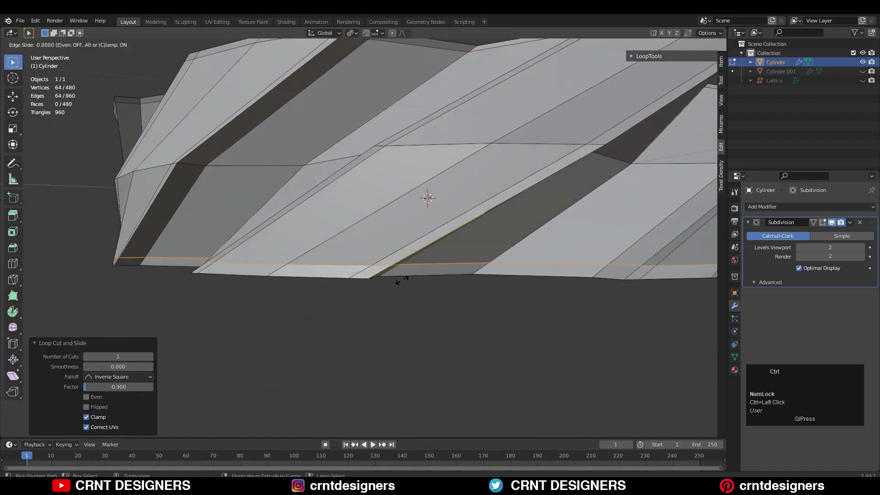
middle_click_drag(397, 285, 456, 189, "ctrl")
key("ctrl+z")
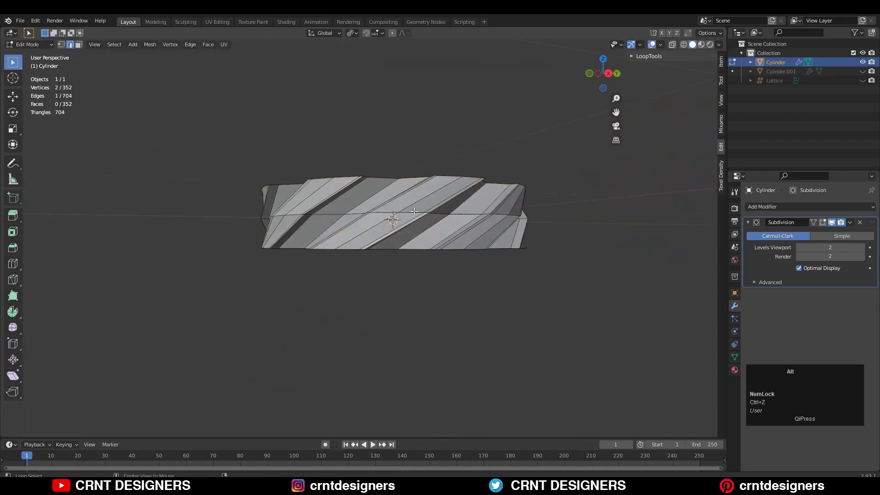
Bevel the middle edge loops of the outer and inner walls with 2 segments and return to Object Mode
left_click(414, 211, "alt")
middle_click_drag(414, 211, 520, 289)
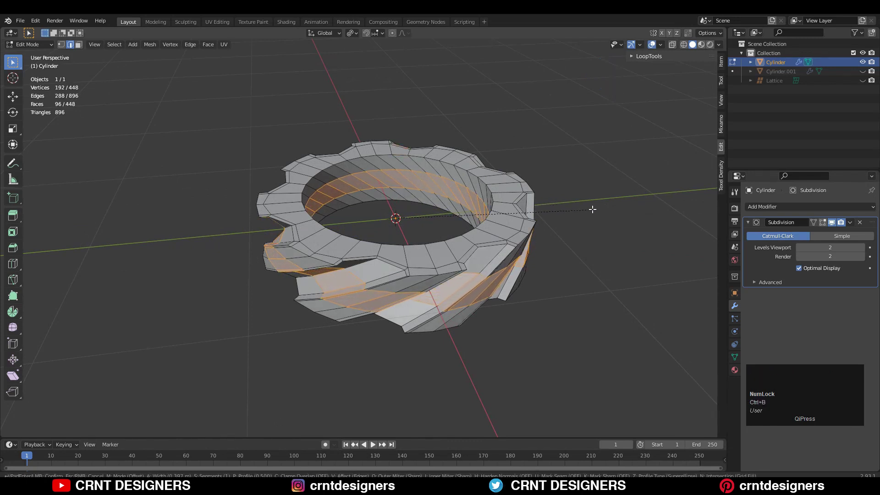
left_click(626, 197)
middle_click_drag(596, 198, 137, 243)
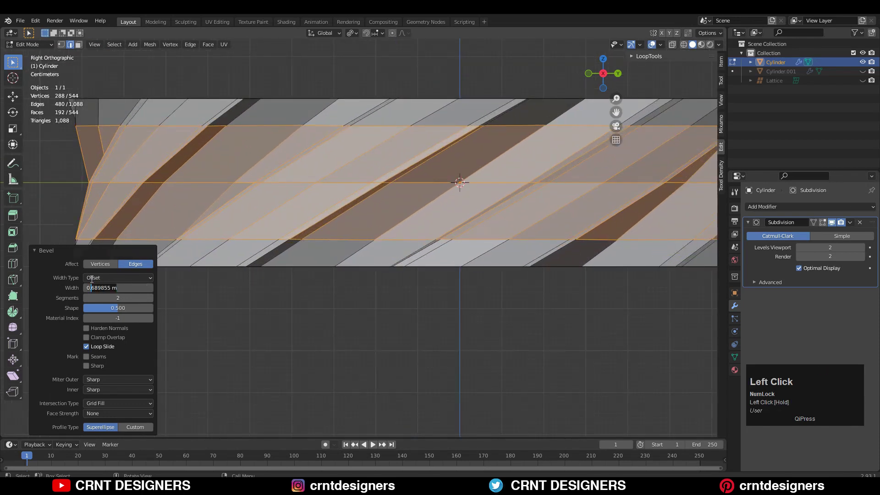
key("Tab")
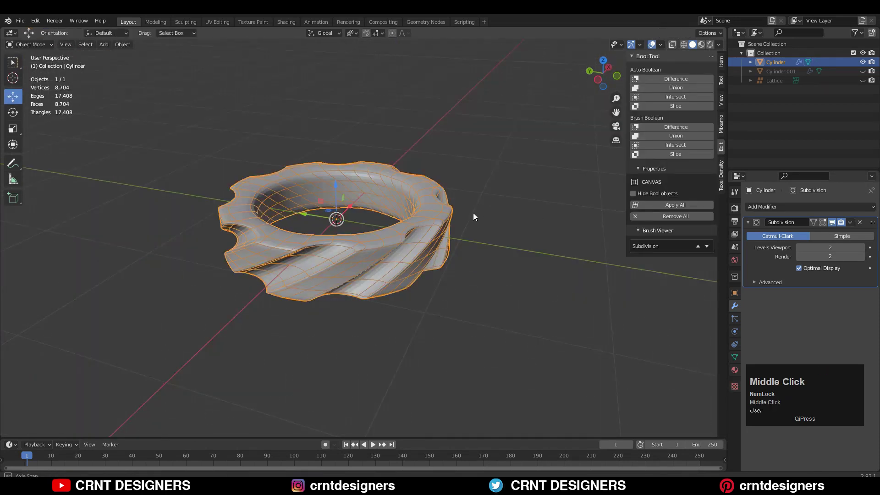
middle_click_drag(473, 212, 495, 195)
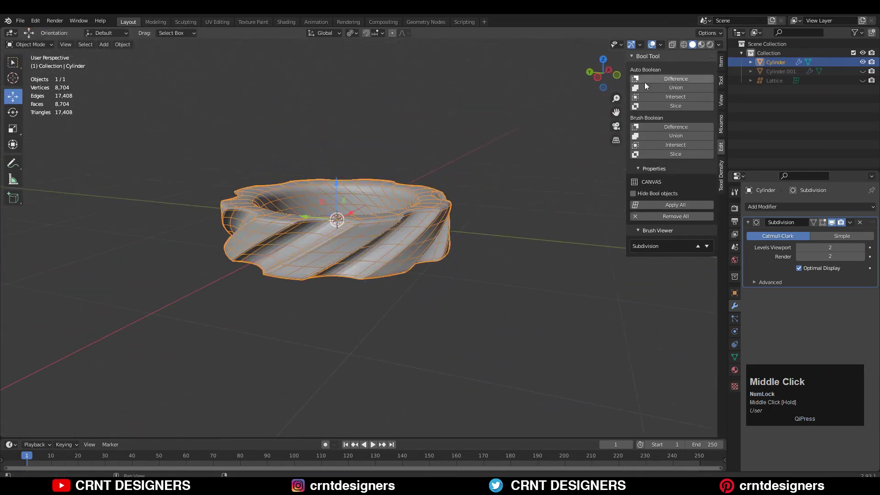
Add edge loops near the outer wall's upper and lower edges, sliding the upper one to a factor of 0.8
left_click(619, 76)
scroll(436, 202, "up", 6)
key("Tab")
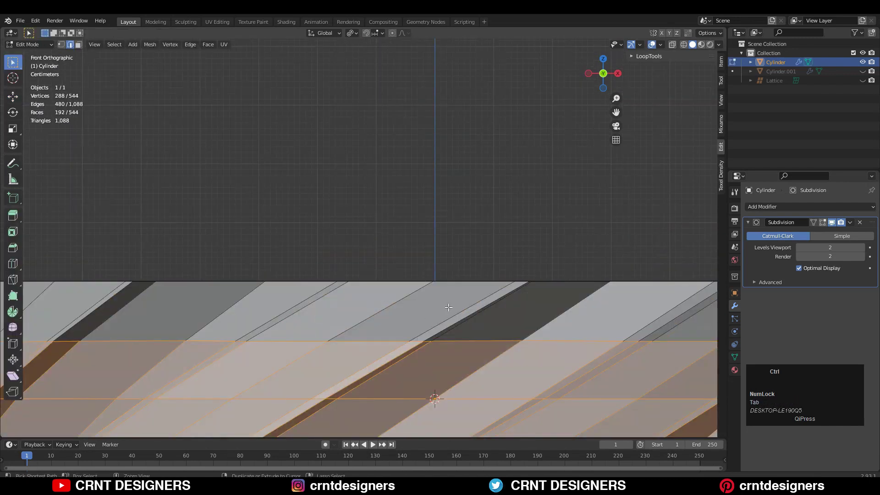
key("ctrl+r")
left_click(481, 302, "ctrl")
left_click(506, 260)
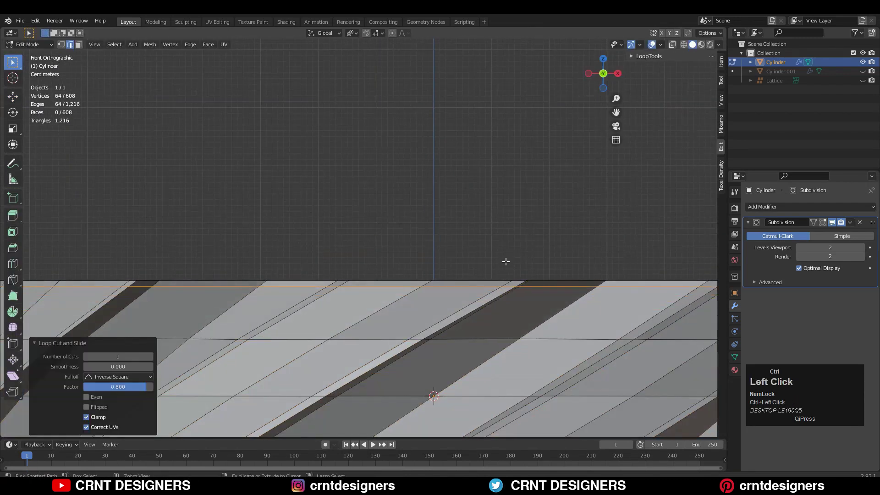
scroll(507, 262, "down", 3)
middle_click_drag(349, 344, 338, 237, "shift")
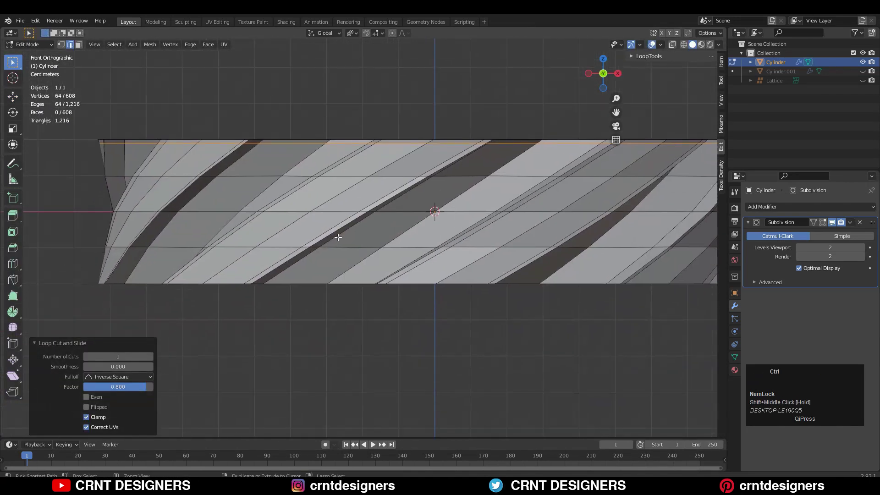
left_click(275, 280, "ctrl")
Add edge loops near the inner wall's upper and lower edges, slid to a factor of -0.8
middle_click_drag(274, 280, 321, 128)
key("ctrl+r")
left_click(321, 128)
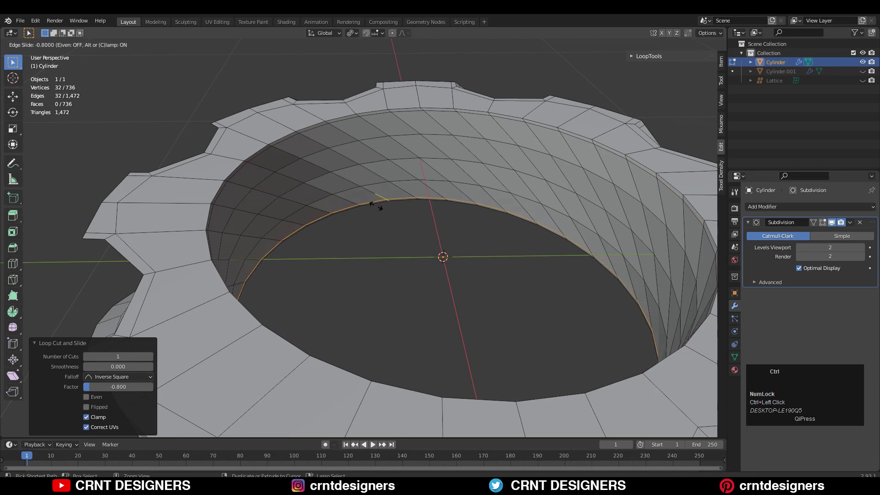
Add an edge loop around the ring's top face, made circular with LoopTools, and scale it close to the inner edge
middle_click_drag(304, 164, 229, 162)
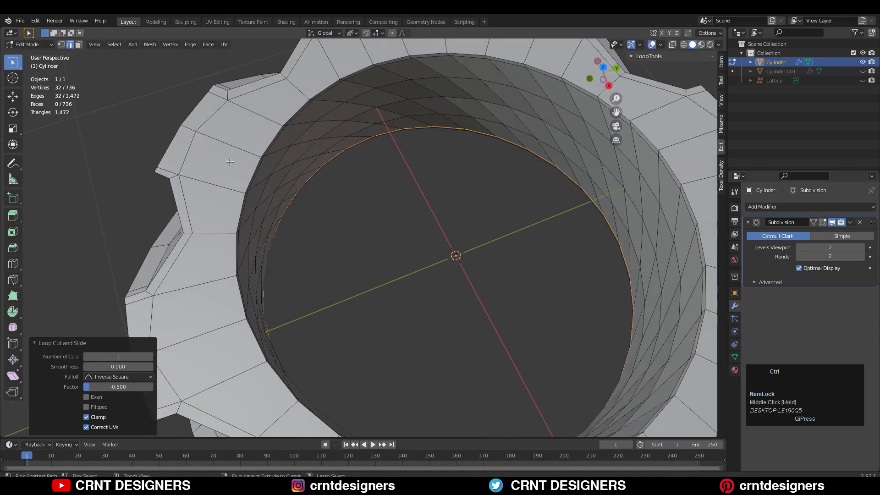
left_click(255, 157)
right_click(274, 116)
left_click(313, 125)
middle_click_drag(329, 131, 568, 101)
left_click(602, 74)
key("s")
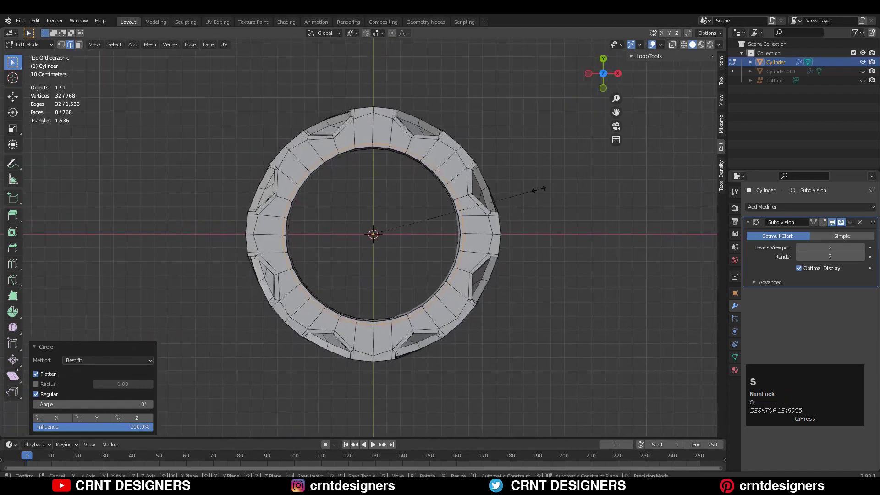
left_click(550, 187)
Add an edge loop around the ring's bottom face, make it circular with LoopTools, and scale it close to the inner edge
middle_click_drag(516, 229, 549, 70)
key("ctrl+KP_7")
right_click(431, 161)
right_click(430, 165)
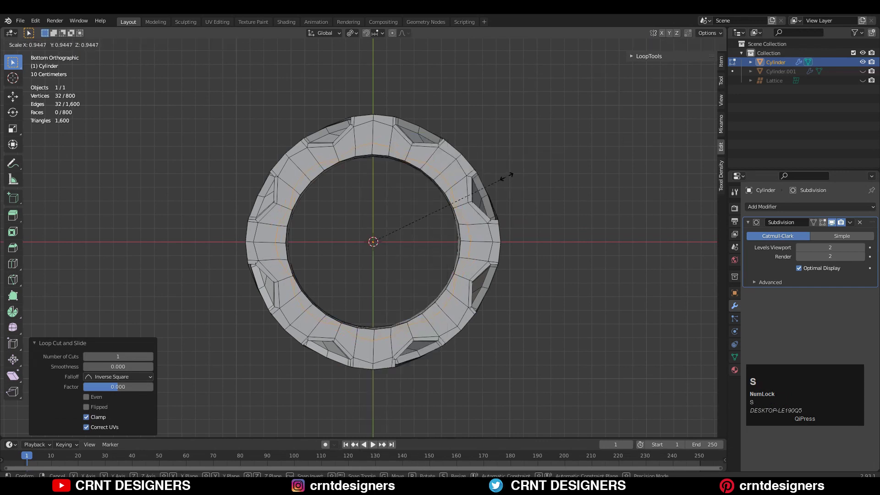
key("g")
key("g")
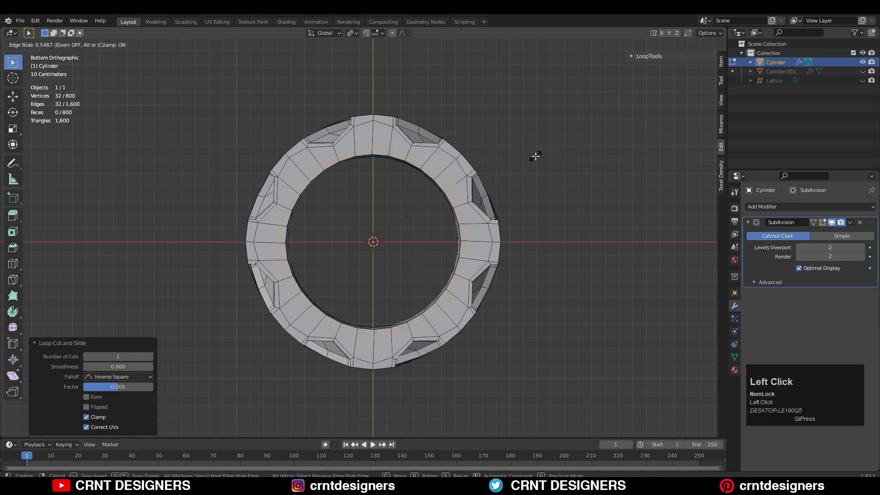
right_click(528, 155)
left_click(527, 160)
key("s")
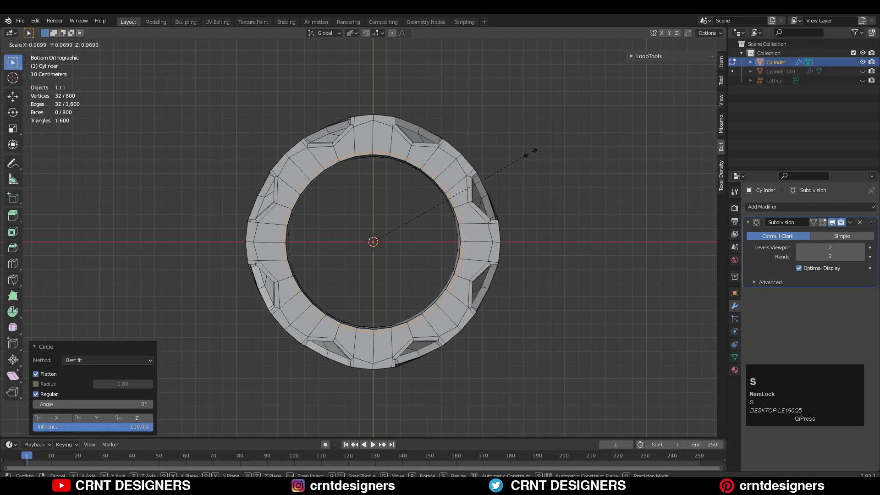
left_click(531, 152)
Return to Object Mode and shade the ring smooth
key("Tab")
middle_click_drag(462, 149, 427, 309)
left_click(454, 256)
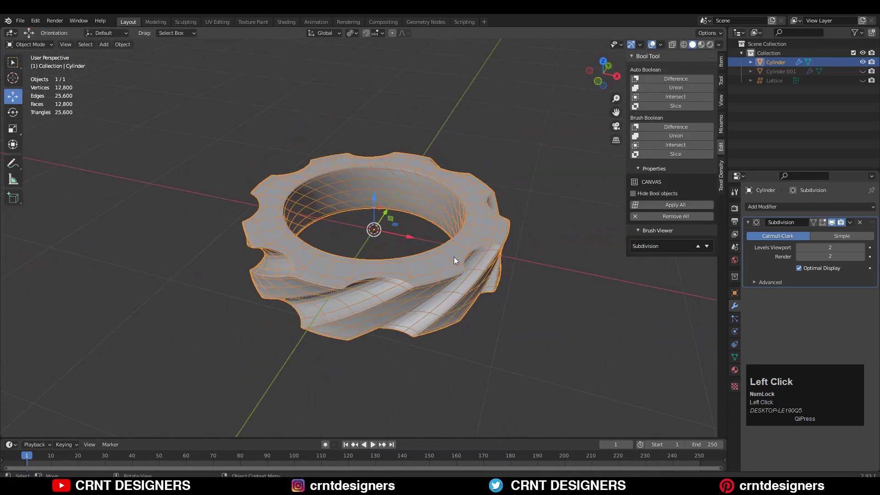
right_click(454, 256)
left_click(454, 255)
Deselect the ring with the viewport overlays hidden and save the file
left_click(455, 258)
left_click(568, 101)
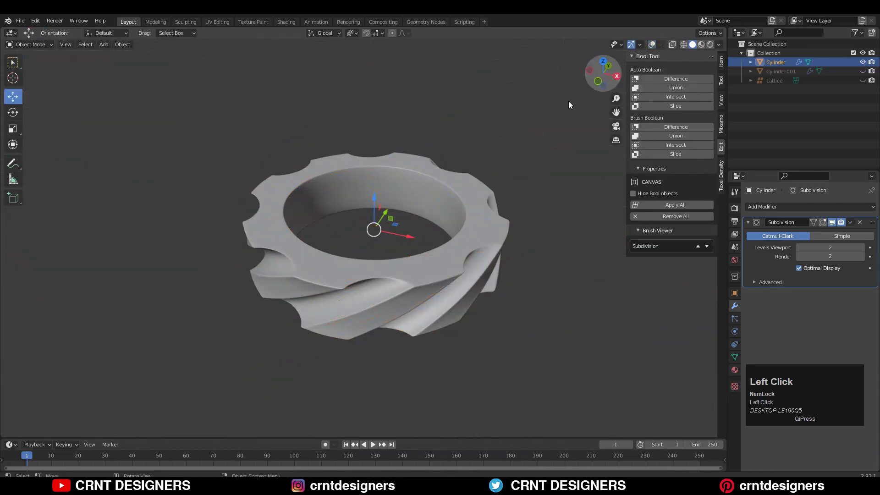
middle_click_drag(569, 101, 522, 286)
scroll(445, 266, "up", 2)
key("ctrl+s")
scroll(522, 286, "up", 5)
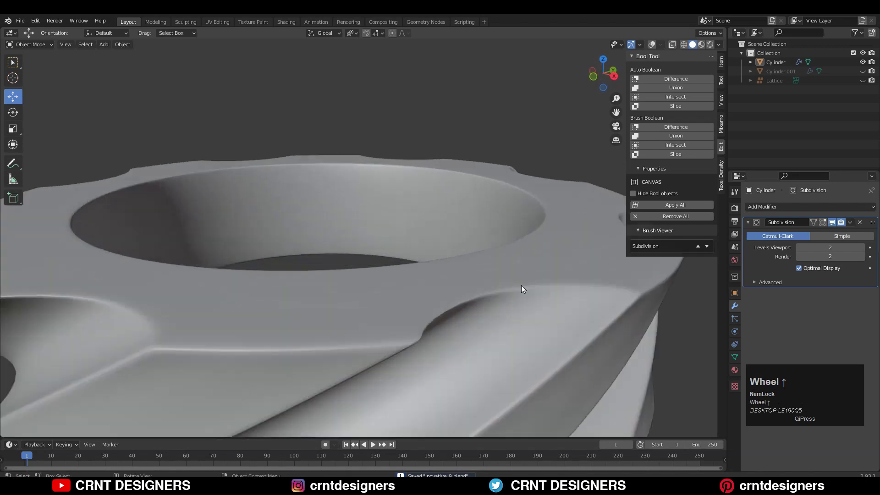
Duplicate the ring in place and hide the copy as a backup
key("Tab")
key("Tab")
left_click(412, 185)
key("shift+d")
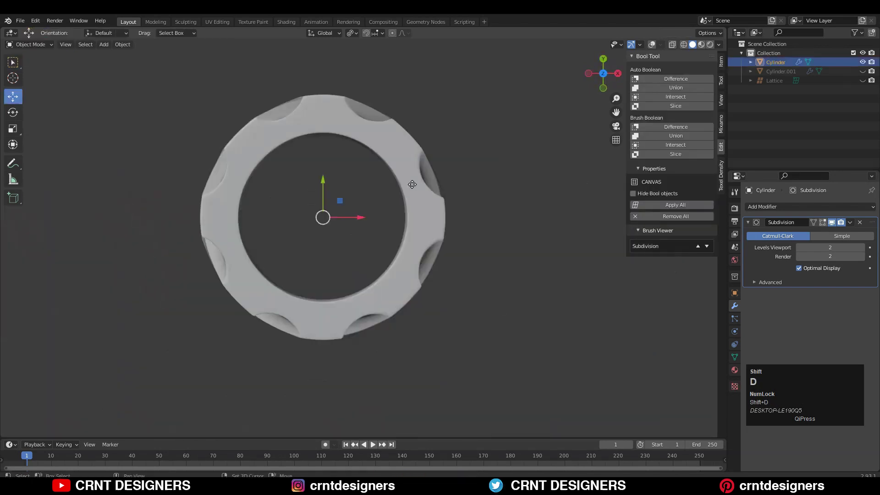
right_click(413, 185)
key("h")
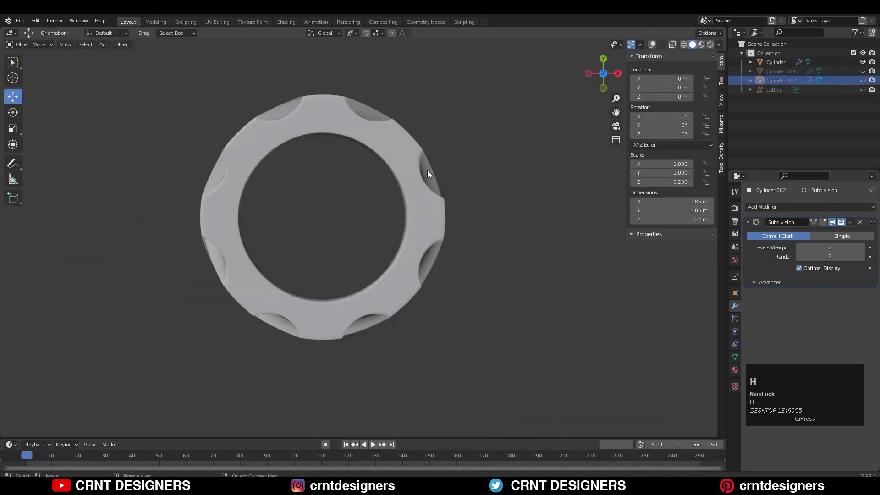
Show the overlays and, in Edit Mode, select the two-by-two face patch on each of the eight teeth of the ring's top face
left_click(427, 172)
middle_click_drag(427, 172, 460, 194, "shift")
left_click(652, 45)
key("Tab")
middle_click_drag(387, 133, 438, 200, "shift")
scroll(438, 200, "up", 3)
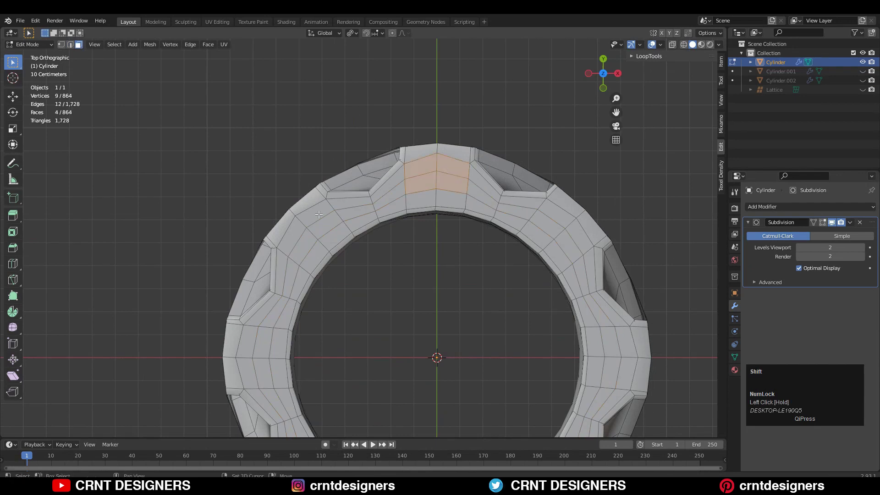
middle_click_drag(319, 214, 306, 302, "shift")
middle_click_drag(555, 301, 465, 314, "shift")
left_click_drag(466, 311, 455, 326, "shift")
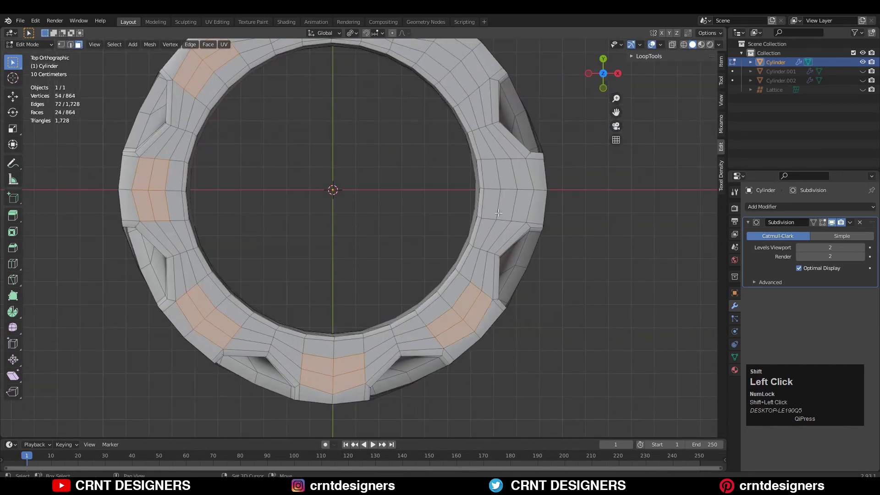
left_click_drag(509, 198, 523, 184, "shift")
middle_click_drag(465, 55, 484, 140, "shift")
Try to inset the selected face patches and round them with LoopTools Circle
left_click(619, 198)
right_click(540, 114)
mouse_move(501, 39)
left_click(579, 49)
key("s")
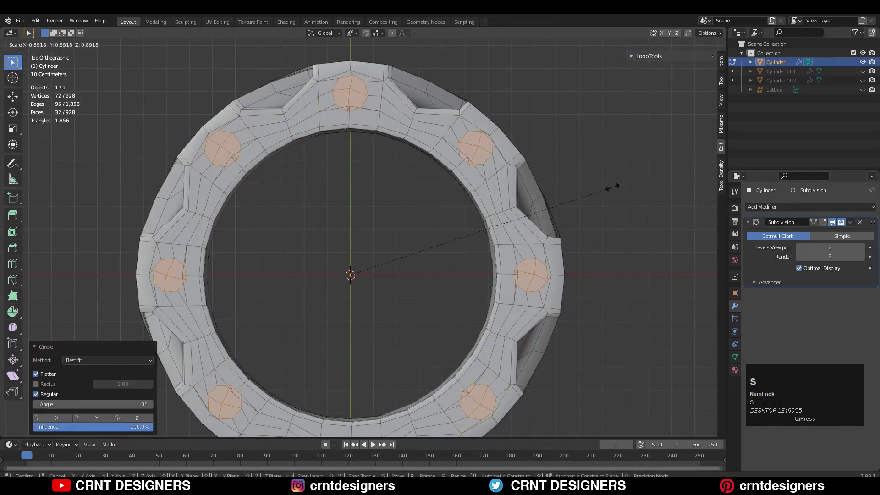
right_click(461, 206)
key("ctrl+z")
key("ctrl+z")
Apply the ring's scale in Object Mode and return to Edit Mode
key("Tab")
key("ctrl+a")
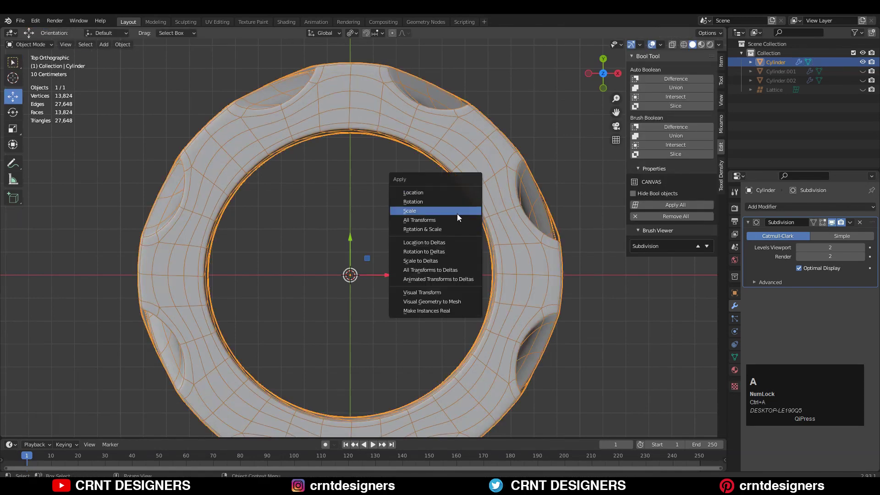
left_click(457, 214)
key("Tab")
Inset the eight face patches and shape them into LoopTools circles scaled down to less than half their size
right_click(680, 185)
key("i")
left_click(538, 171)
right_click(520, 160)
mouse_move(520, 159)
left_click(562, 167)
key("s")
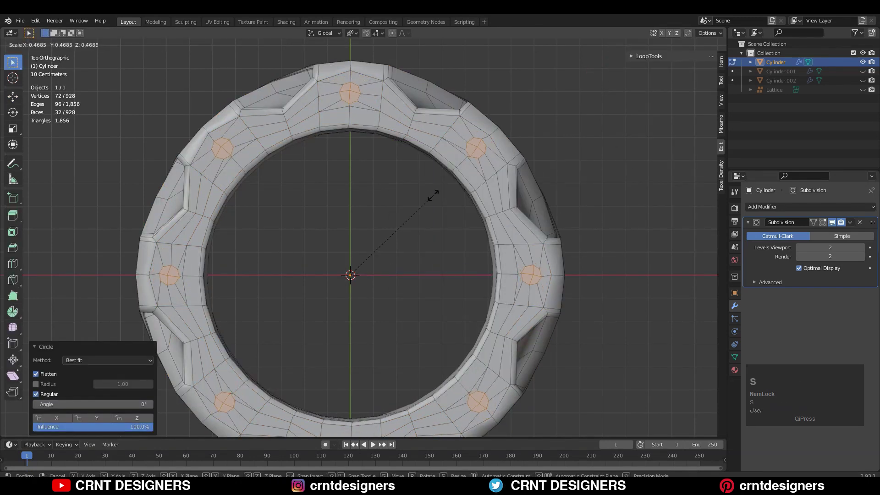
left_click(426, 203)
Inset the eight circular faces by about 0.008 m and scale the inner faces up slightly
middle_click_drag(391, 127, 413, 158, "shift")
key("i")
left_click(550, 201)
middle_click_drag(518, 257, 440, 195)
key("s")
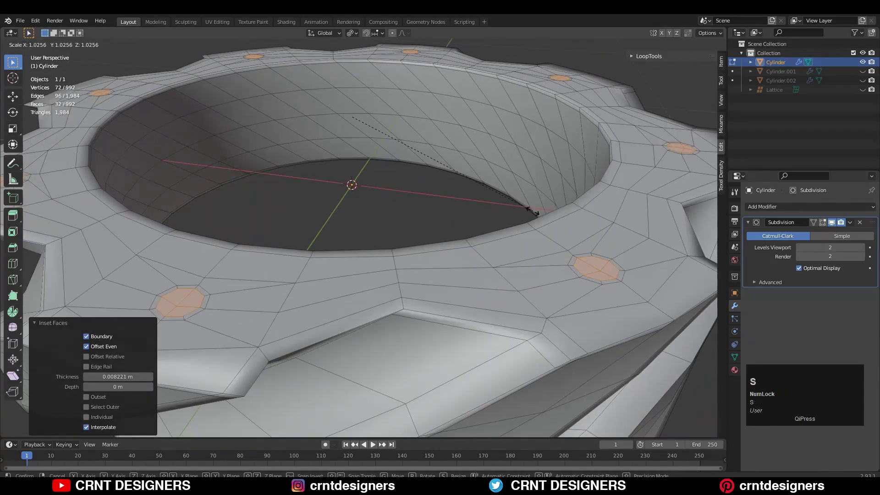
left_click(531, 210)
Extrude the circular faces down into the ring as holes and inset the hole floors by about 0.003 m
key("e")
left_click(436, 165)
middle_click_drag(436, 164, 463, 220)
key("i")
left_click(579, 253)
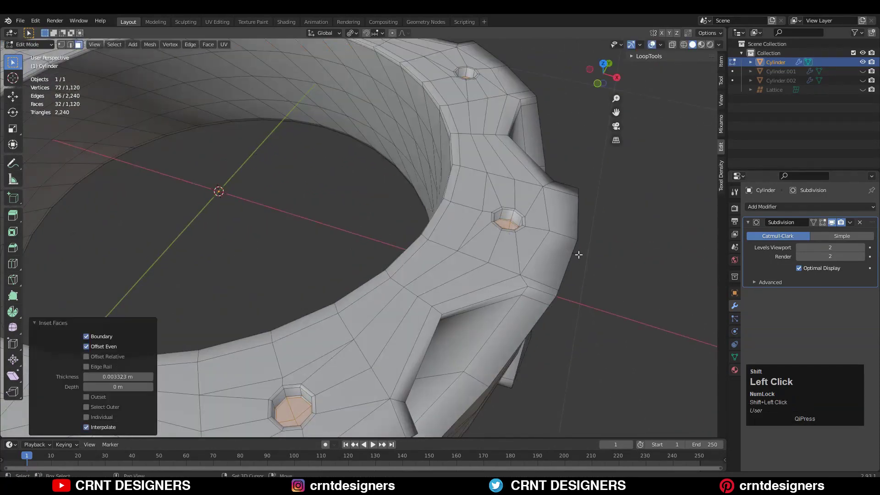
Select the side-wall face loops of the first three holes
key("Tab")
key("Tab")
middle_click_drag(579, 254, 513, 193)
scroll(331, 249, "up", 4)
left_click(331, 249, "alt")
middle_click_drag(331, 249, 248, 229)
left_click(342, 234, "alt+shift")
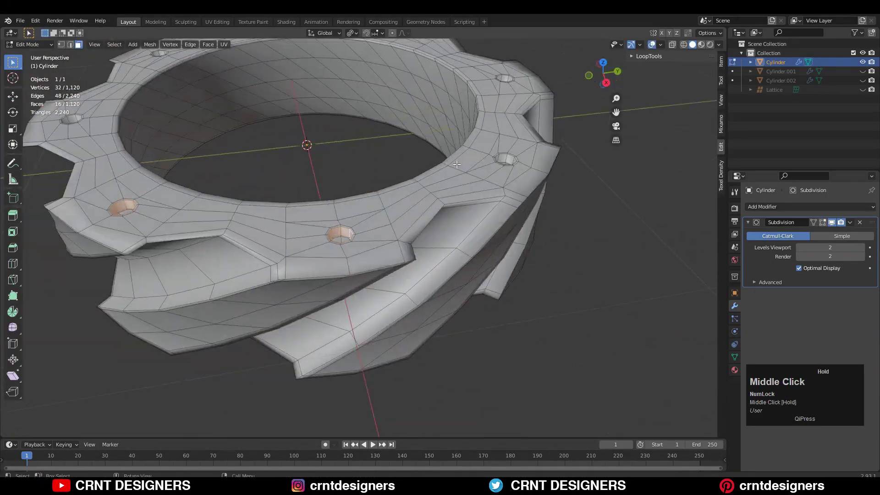
middle_click_drag(342, 235, 220, 206, "ctrl")
left_click(399, 224, "alt+shift")
key("ctrl+z")
left_click(280, 231, "alt+shift")
Add the remaining holes' side-wall face loops to the selection and inset them all by about 0.005 m
middle_click_drag(504, 183, 358, 192)
left_click(433, 195, "alt+shift")
left_click(509, 225, "alt+shift")
middle_click_drag(543, 218, 340, 204, "shift")
key("ctrl+z")
left_click(510, 224, "alt+shift")
left_click(490, 246, "alt+shift")
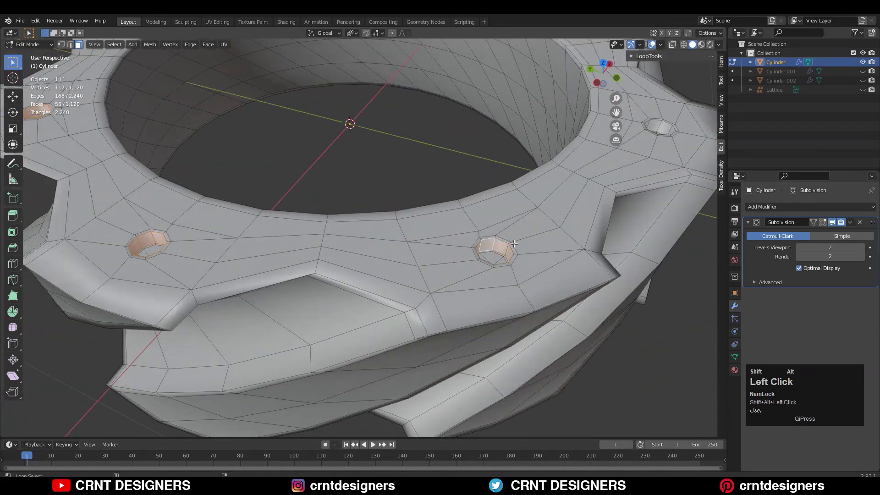
middle_click_drag(491, 247, 596, 245)
left_click(427, 234, "alt+shift")
key("i")
left_click(610, 246)
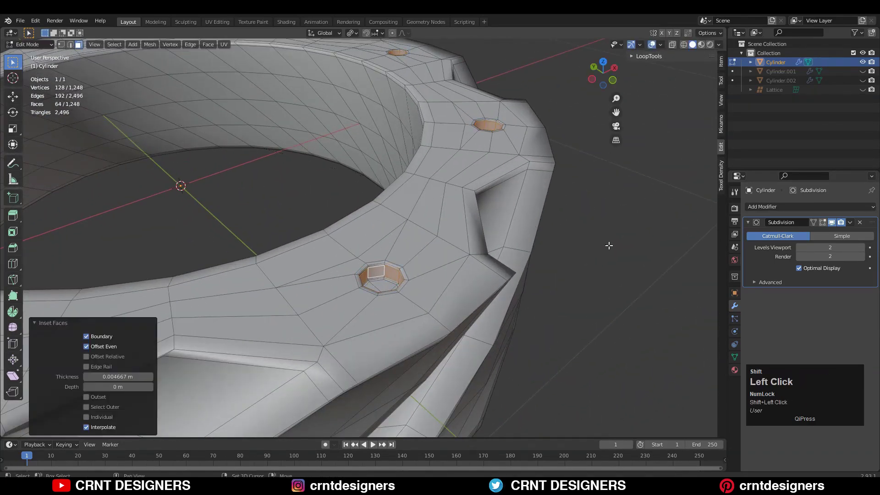
Return to Object Mode and hide the viewport overlays to inspect the finished ring with its holes
key("Tab")
scroll(609, 246, "down", 4)
left_click(651, 45)
middle_click_drag(504, 183, 589, 118)
scroll(495, 287, "up", 2)
scroll(463, 261, "down", 2)
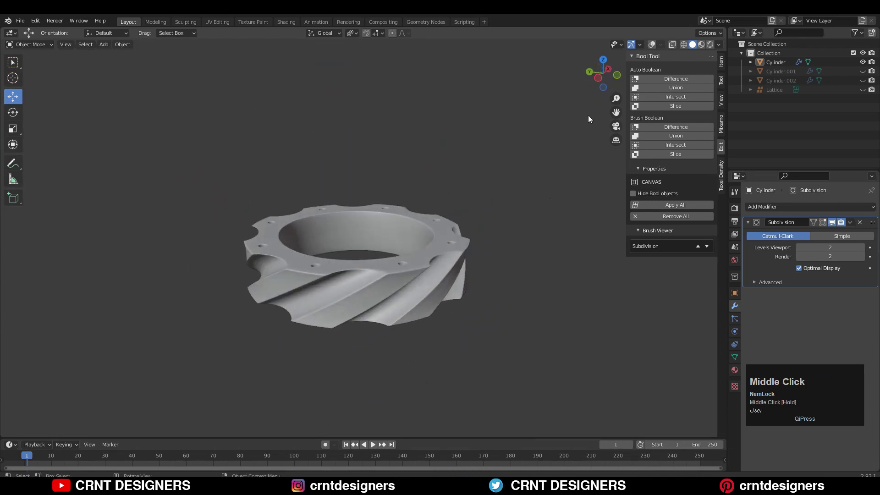